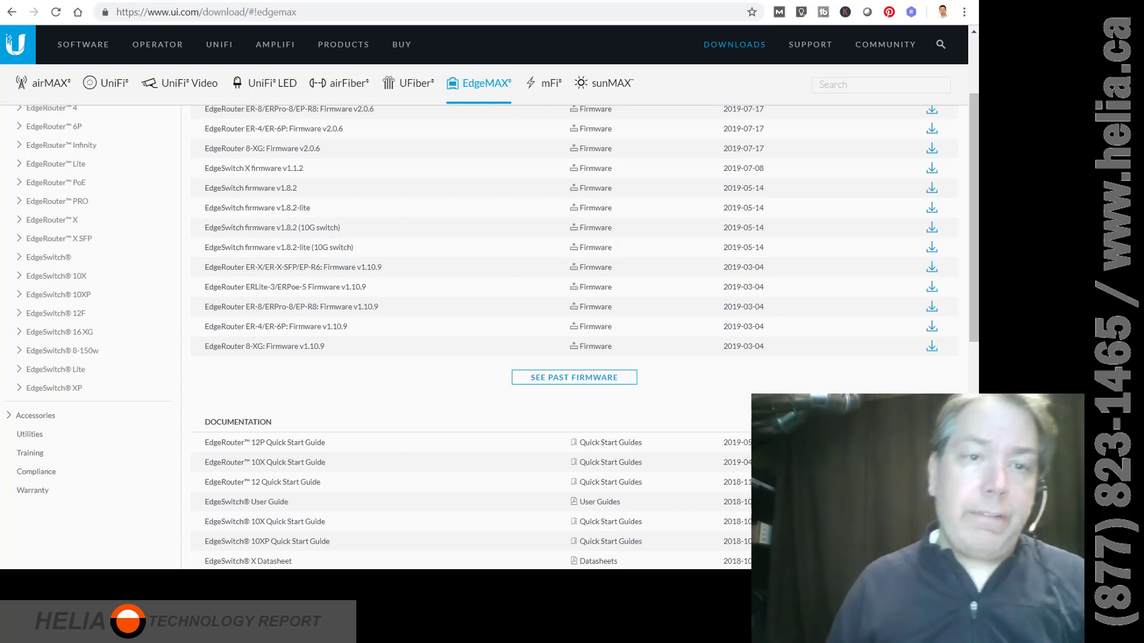
# Review the ipconfig output in Command Prompt, then open the Network and Sharing Center.
pyautogui.hotkey('alt', 'Tab')
pyautogui.hotkey('alt', 'Tab')
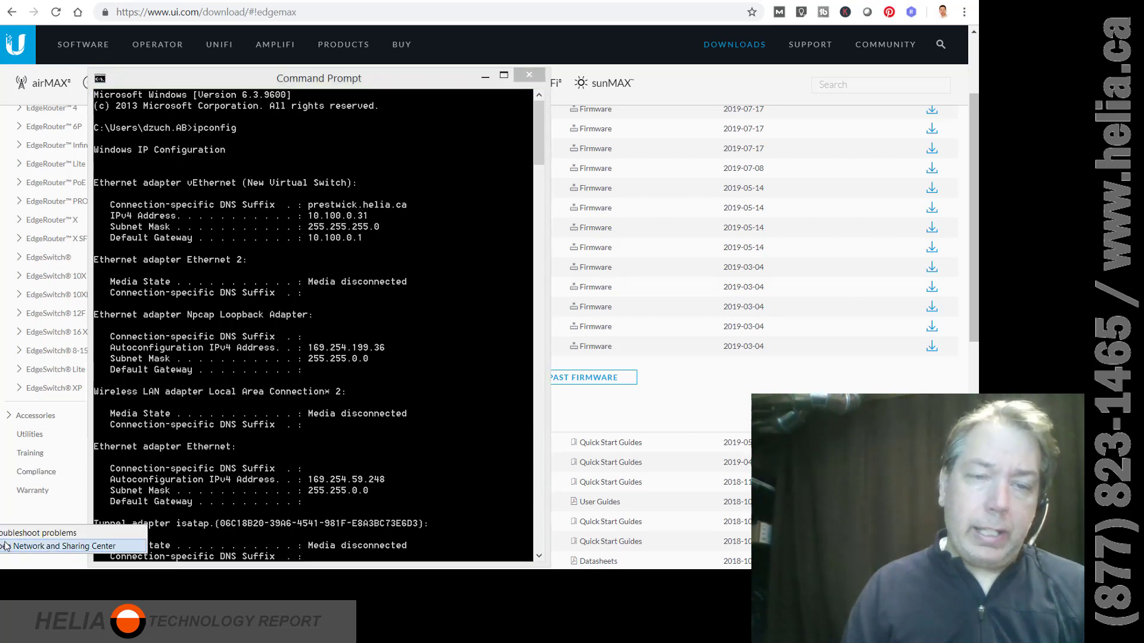
pyautogui.click(7, 546)
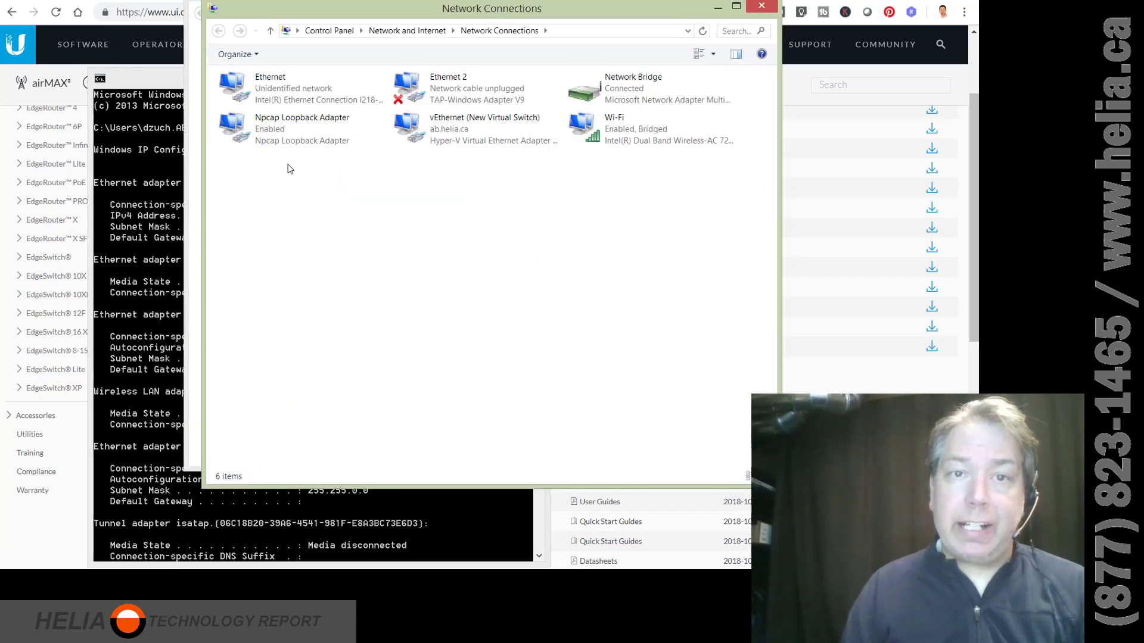
# Set Ethernet's IPv4 to static address 192.168.1.2, subnet mask 255.255.255.0, and apply.
pyautogui.click(287, 95)
pyautogui.rightClick(287, 95)
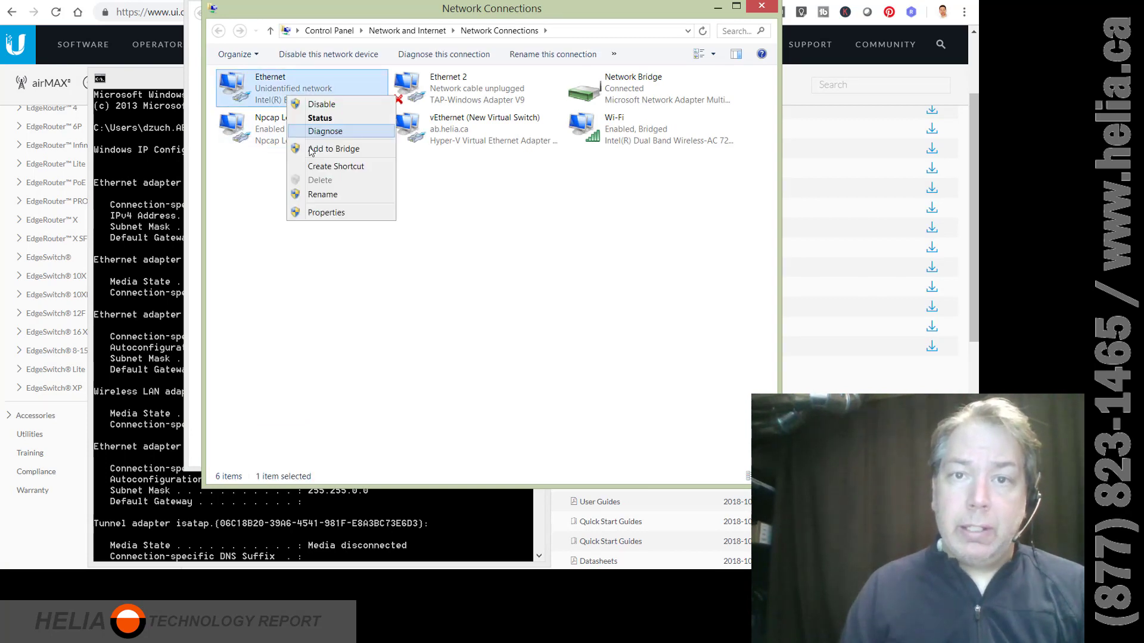
pyautogui.click(325, 213)
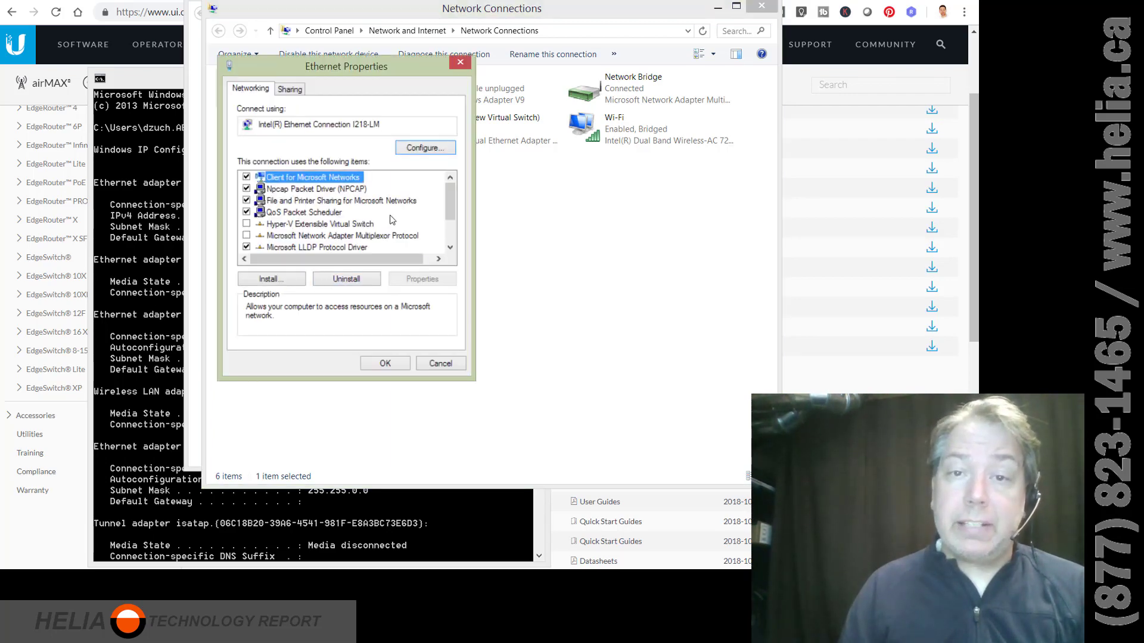
pyautogui.scroll(-2, 449, 247)
pyautogui.doubleClick(386, 248)
pyautogui.click(342, 218)
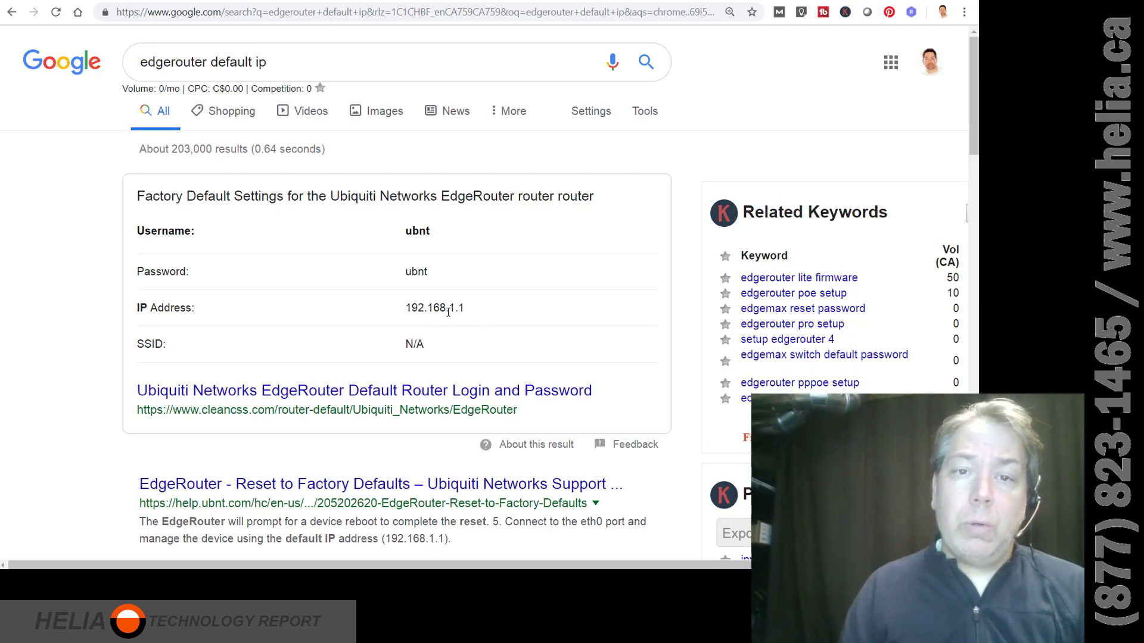
pyautogui.hotkey('alt', 'Tab')
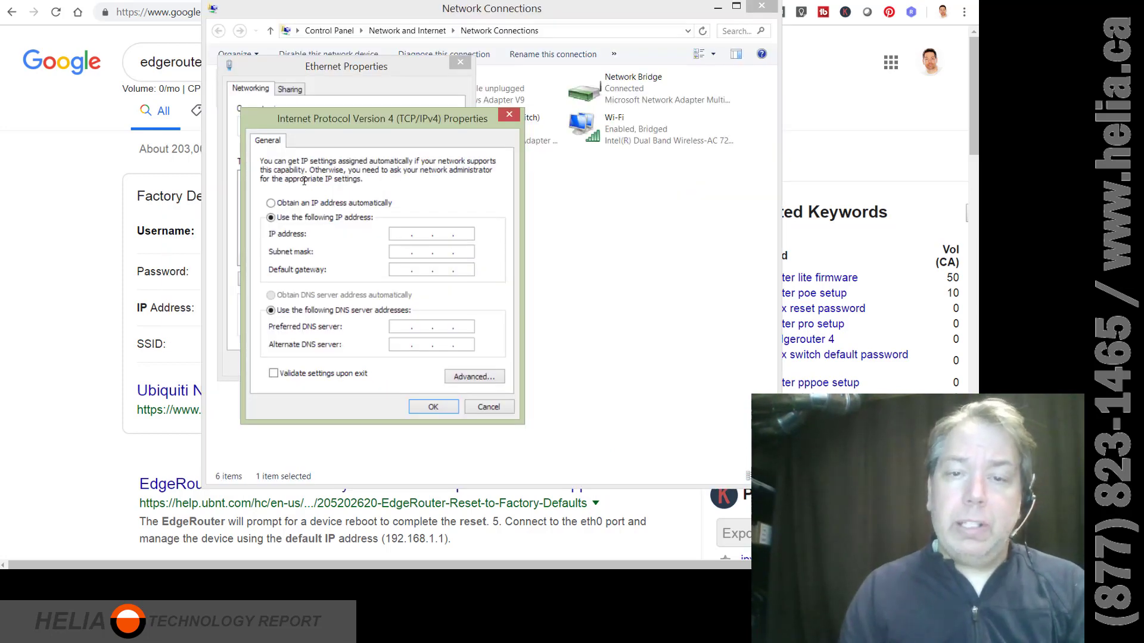
pyautogui.write('192 . ')
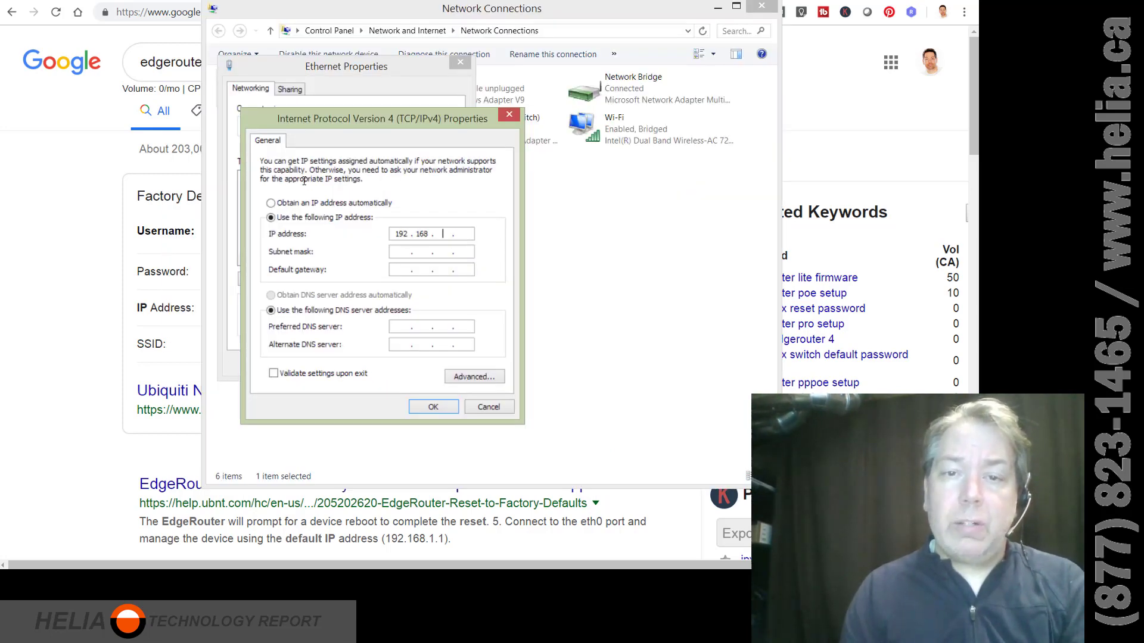
pyautogui.write('168 . 12')
pyautogui.press('Tab')
pyautogui.press('Tab')
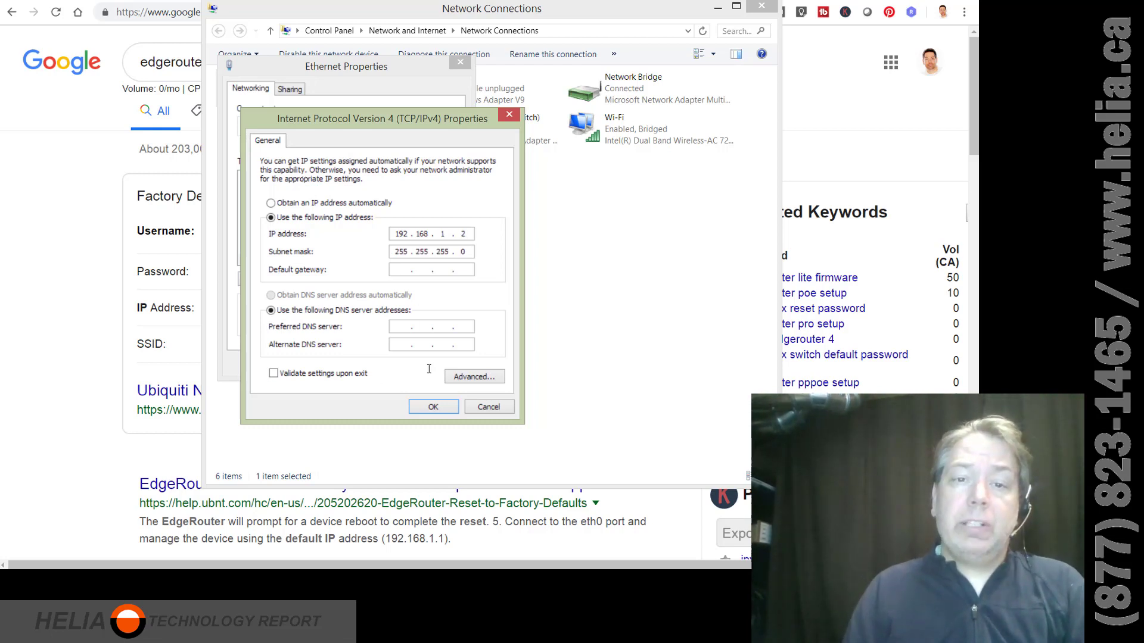
pyautogui.click(433, 408)
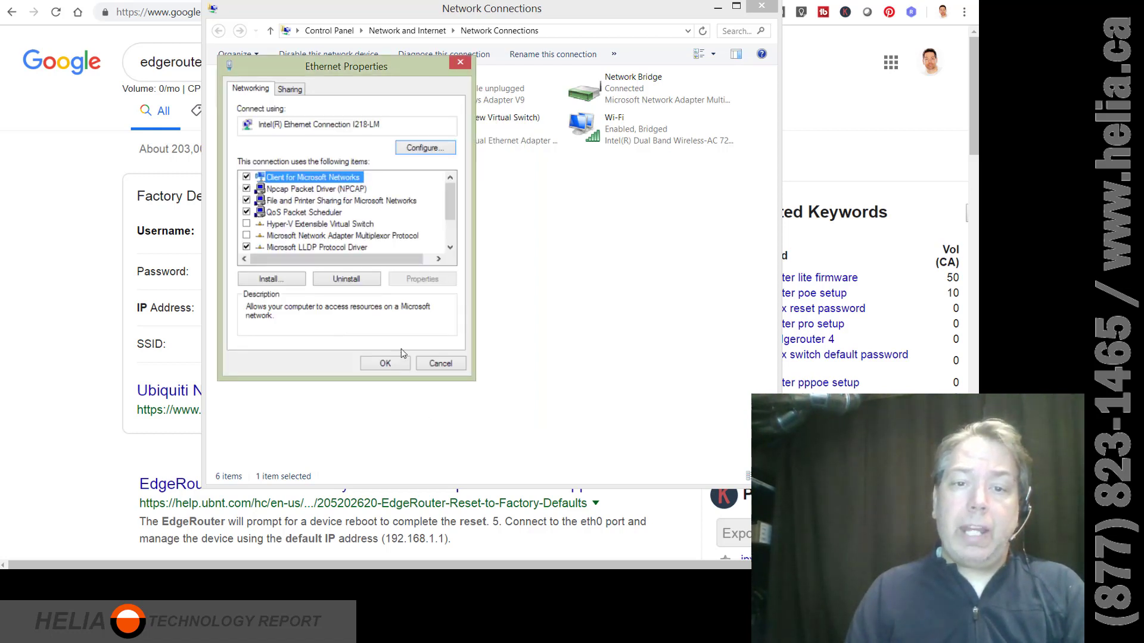
pyautogui.click(389, 363)
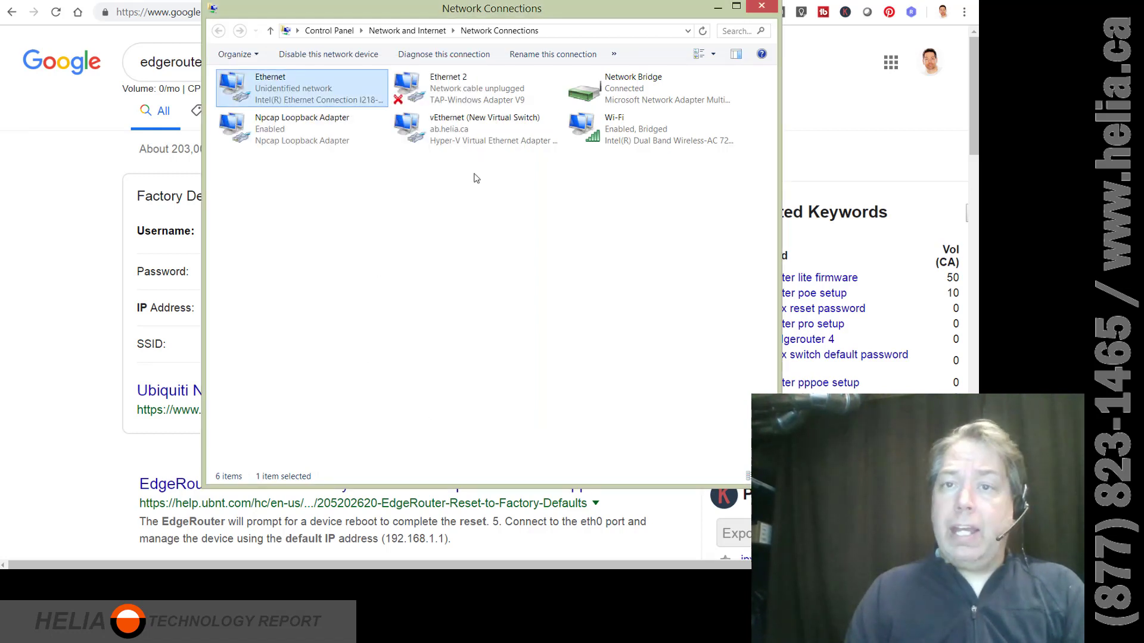
# Rerun ipconfig to verify Ethernet reports 192.168.1.2, then close Command Prompt and the network windows.
pyautogui.click(762, 7)
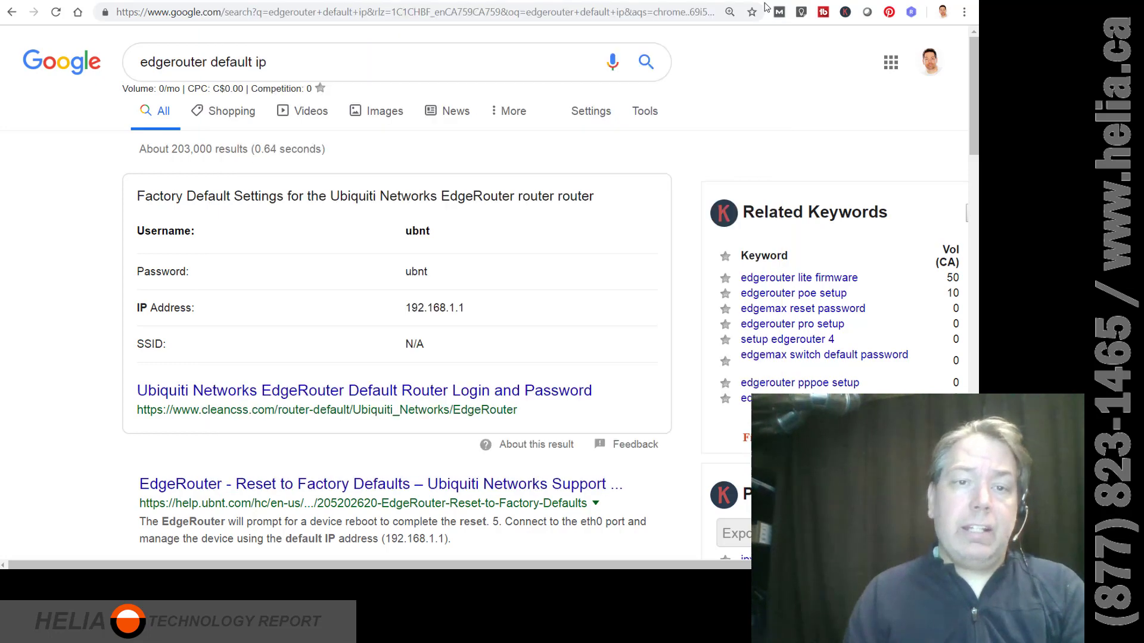
pyautogui.hotkey('alt', 'Tab')
pyautogui.hotkey('alt', 'Tab')
pyautogui.press('Tab')
pyautogui.press('Tab')
pyautogui.press('Up')
pyautogui.press('Return')
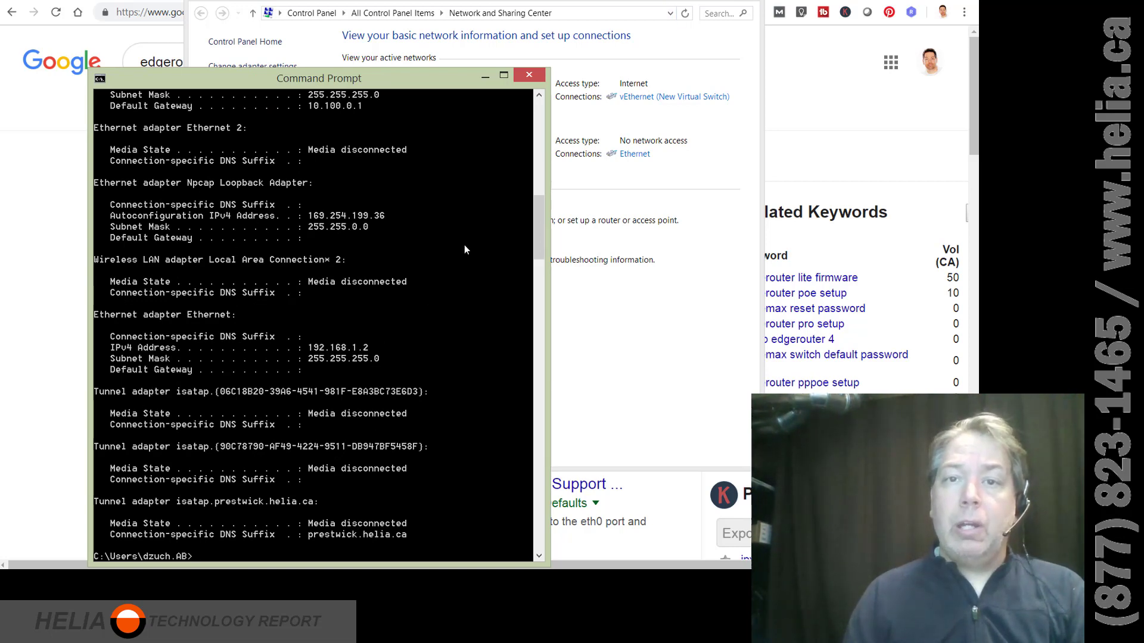
pyautogui.click(529, 77)
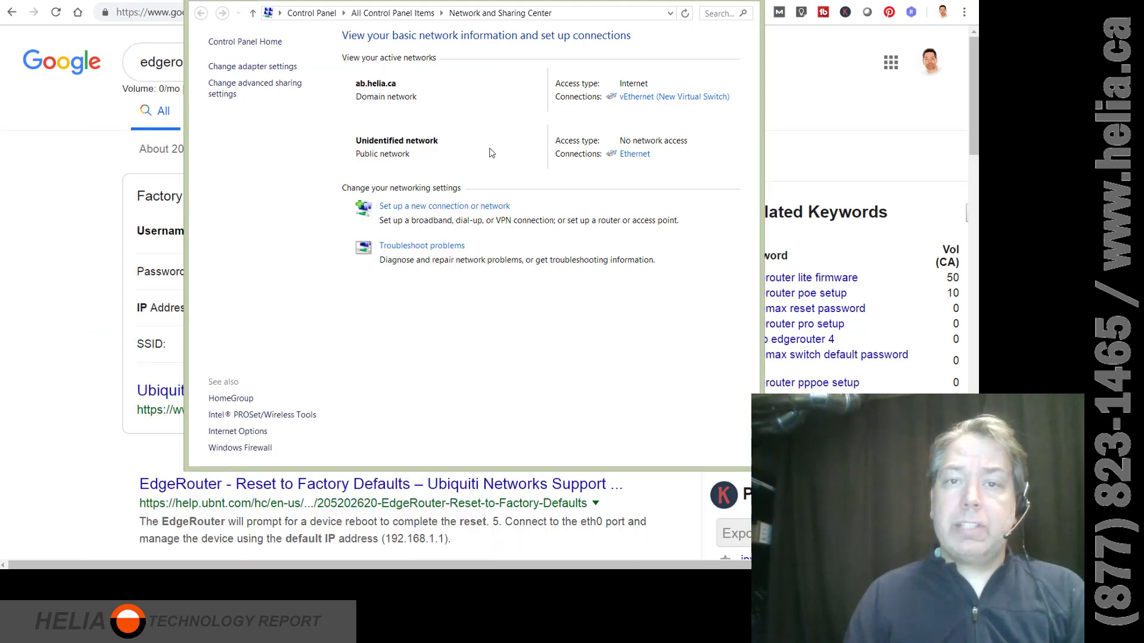
pyautogui.click(738, 4)
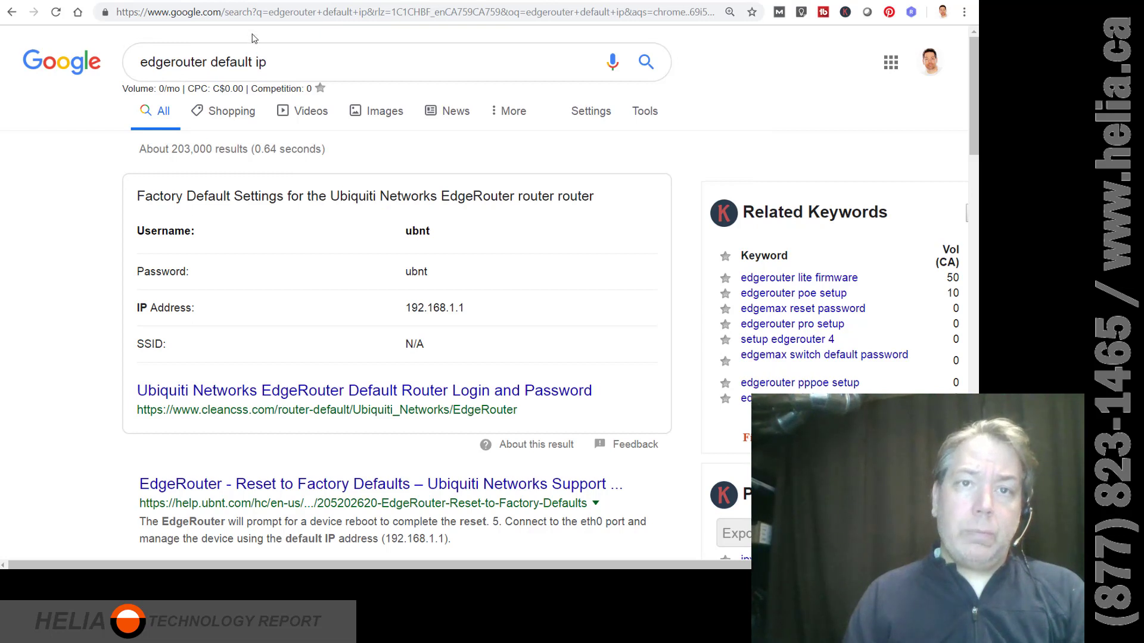
# Browse to 192.168.1.1 in a new tab, bypassing the certificate warning.
pyautogui.hotkey('ctrl', 't')
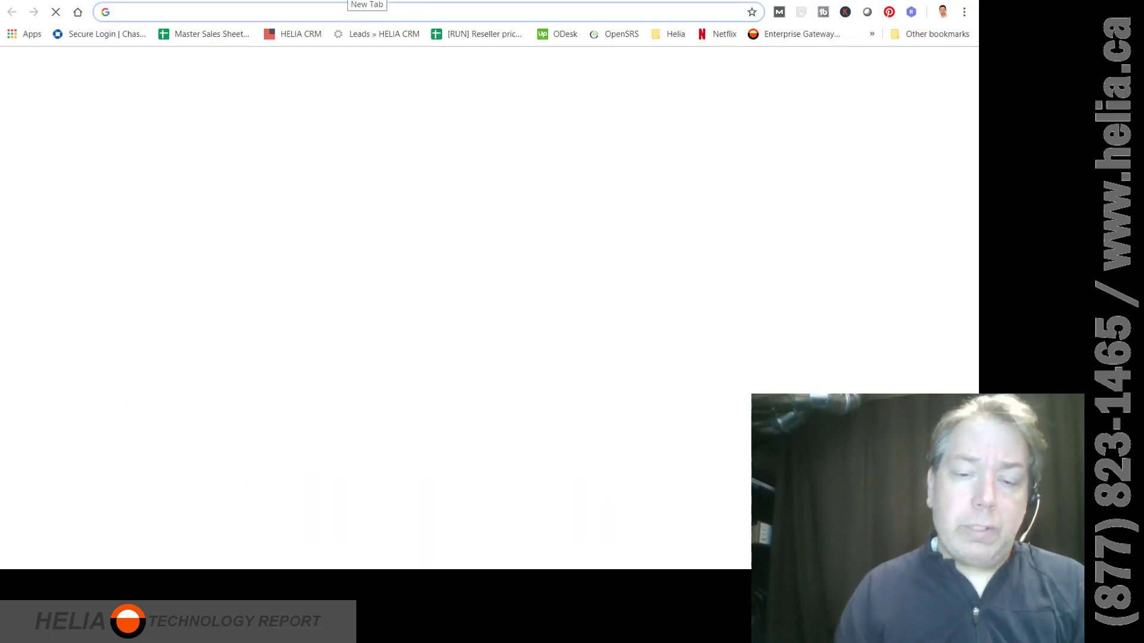
pyautogui.write('192.168.1.1')
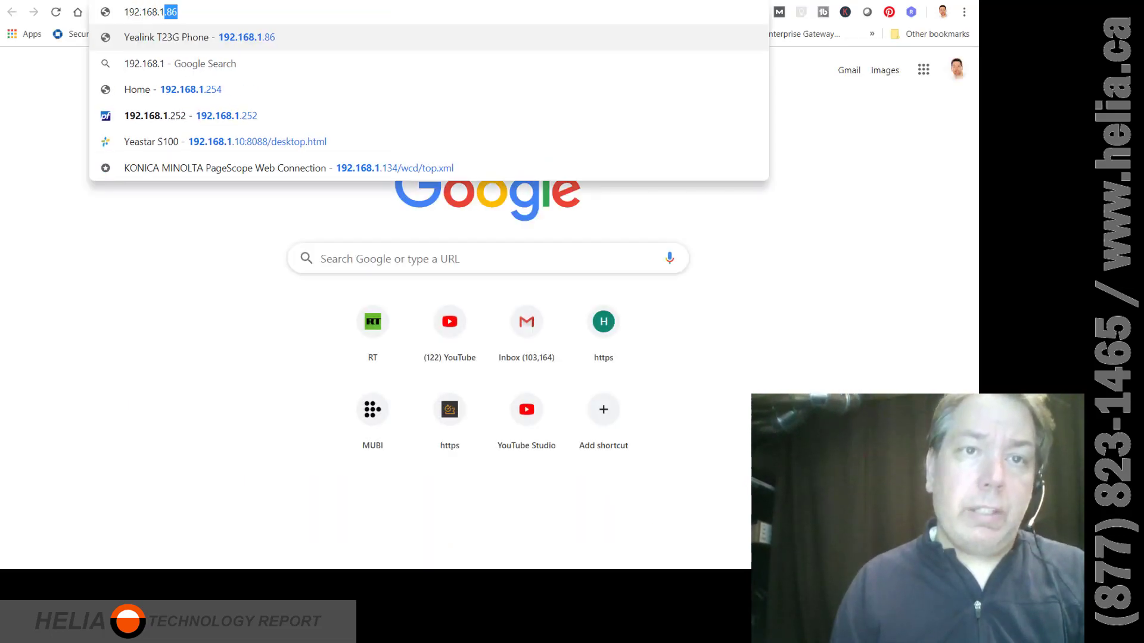
pyautogui.press('Delete')
pyautogui.press('Return')
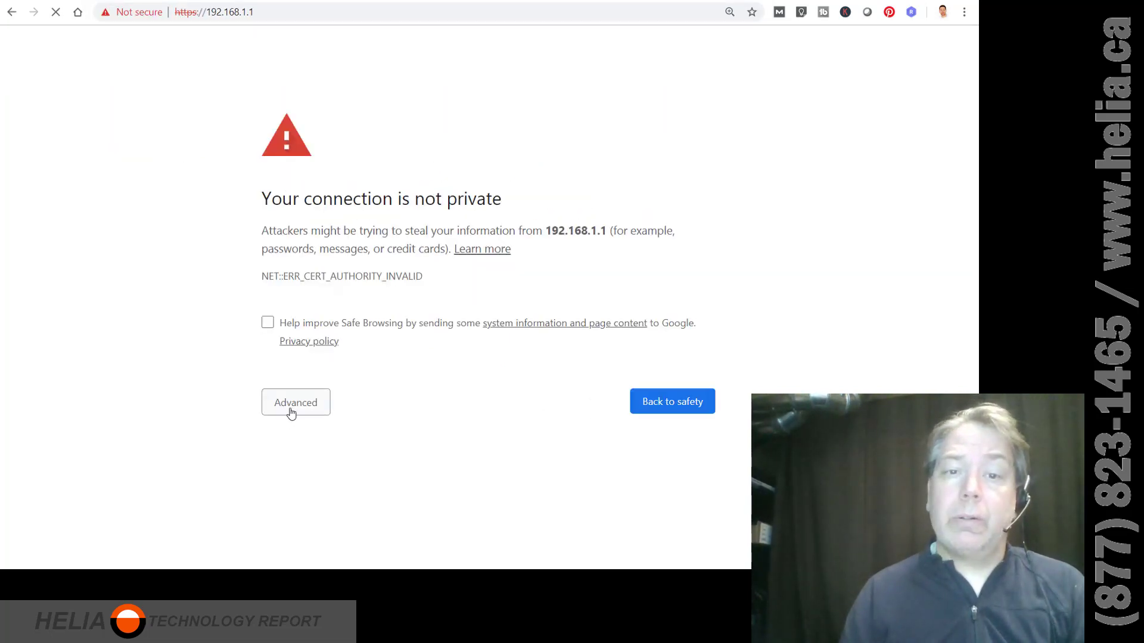
pyautogui.click(288, 408)
pyautogui.click(320, 520)
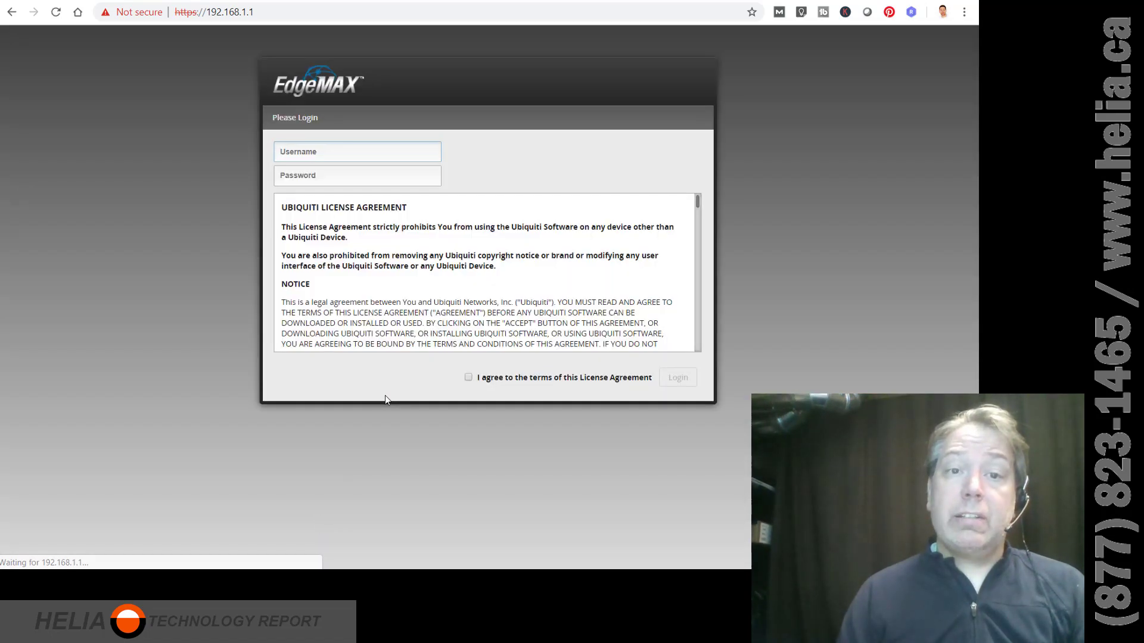
# Log in with the default username and password after accepting the license agreement.
pyautogui.write('ubnt')
pyautogui.press('Tab')
pyautogui.write('ubn')
pyautogui.press('BackSpace')
pyautogui.press('BackSpace')
pyautogui.press('BackSpace')
pyautogui.write('ubnt')
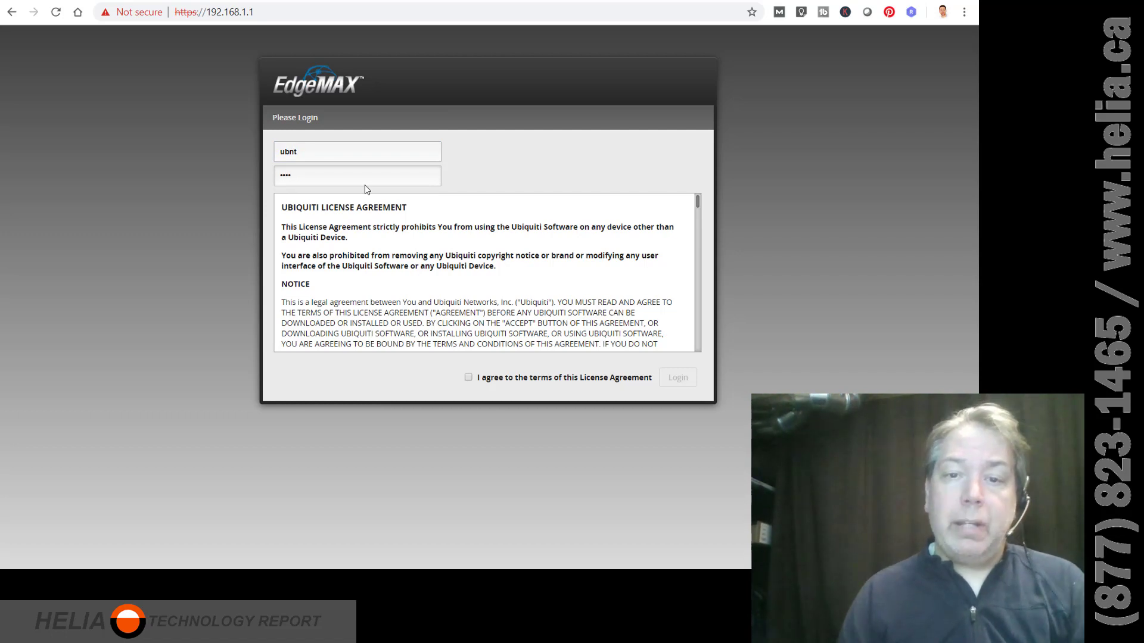
pyautogui.click(468, 377)
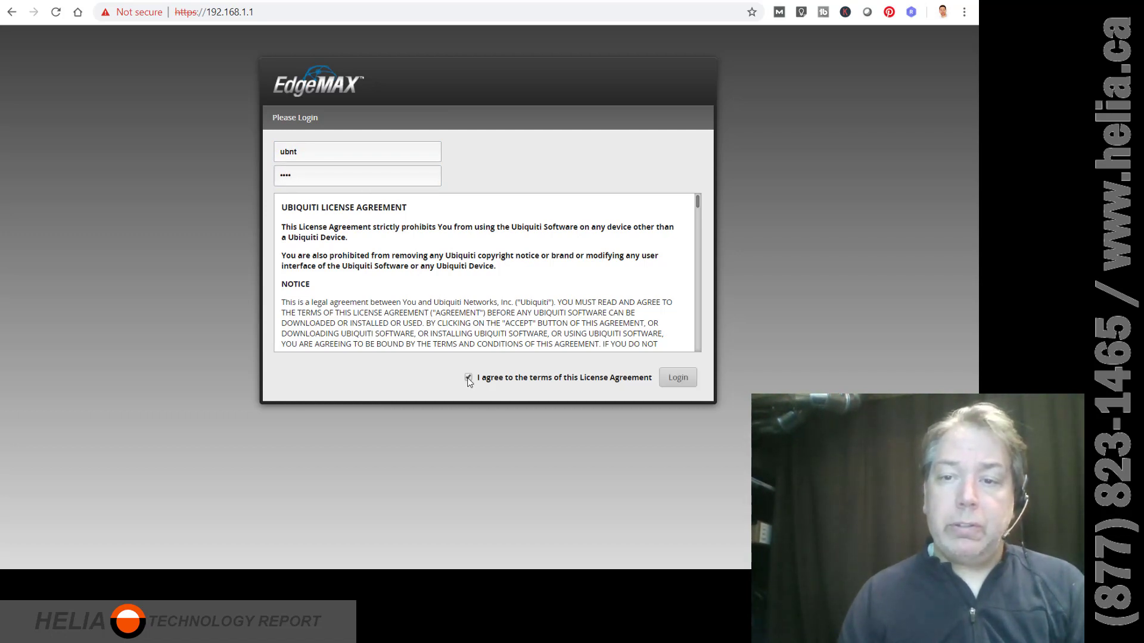
pyautogui.click(668, 384)
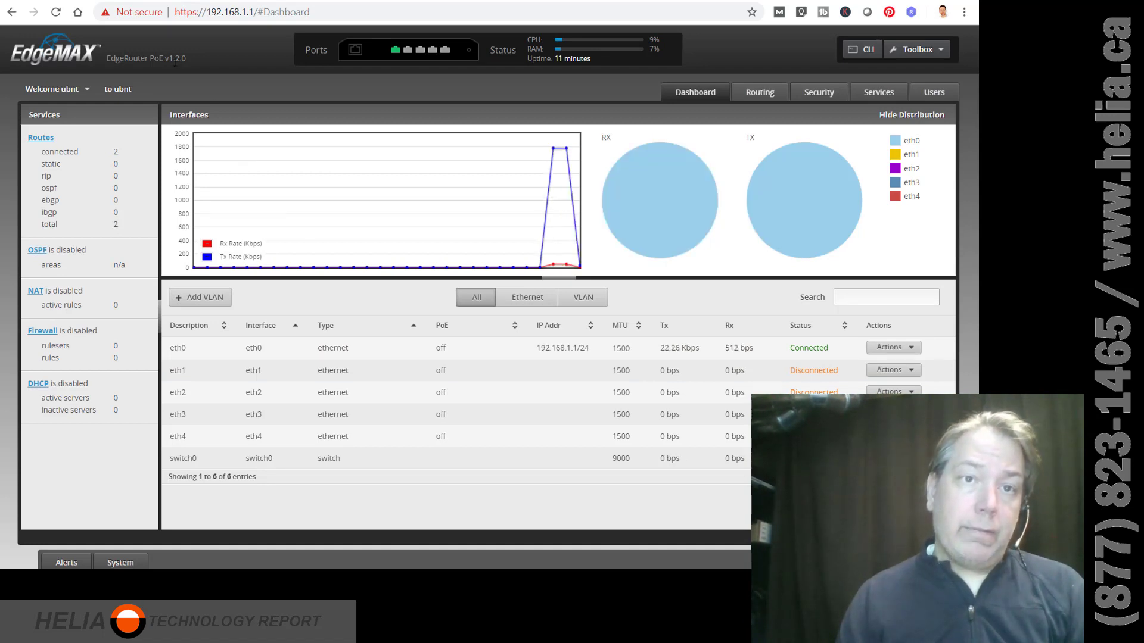
# Note the current firmware v1.2.0 on the dashboard and return to the EdgeMAX downloads page.
pyautogui.moveTo(166, 59); pyautogui.dragTo(212, 54)
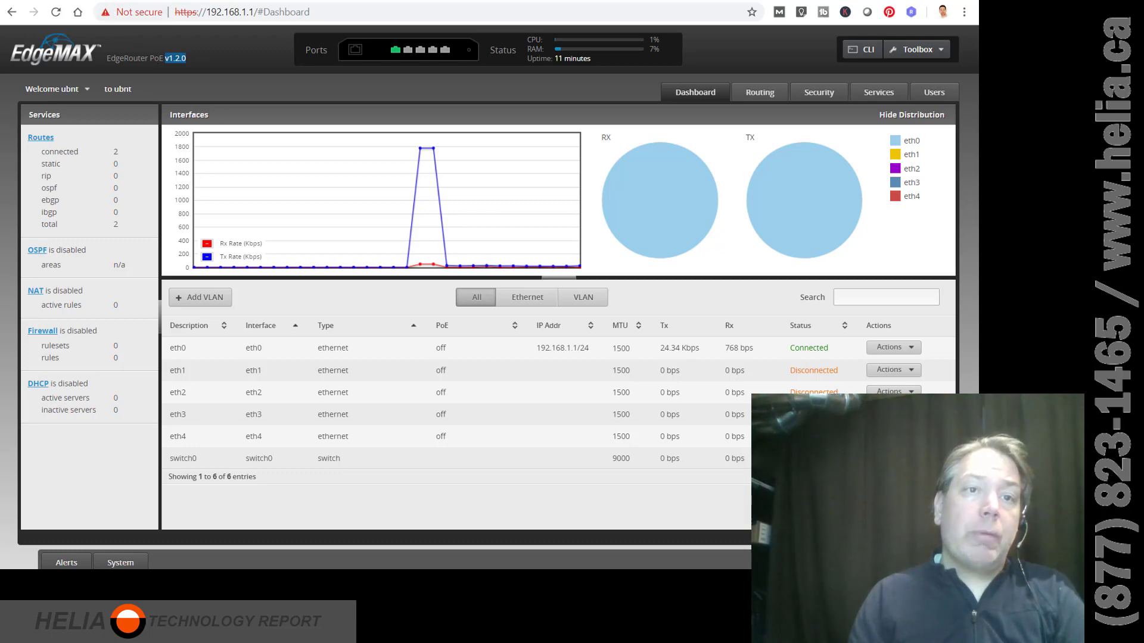
pyautogui.hotkey('ctrl', 'Tab')
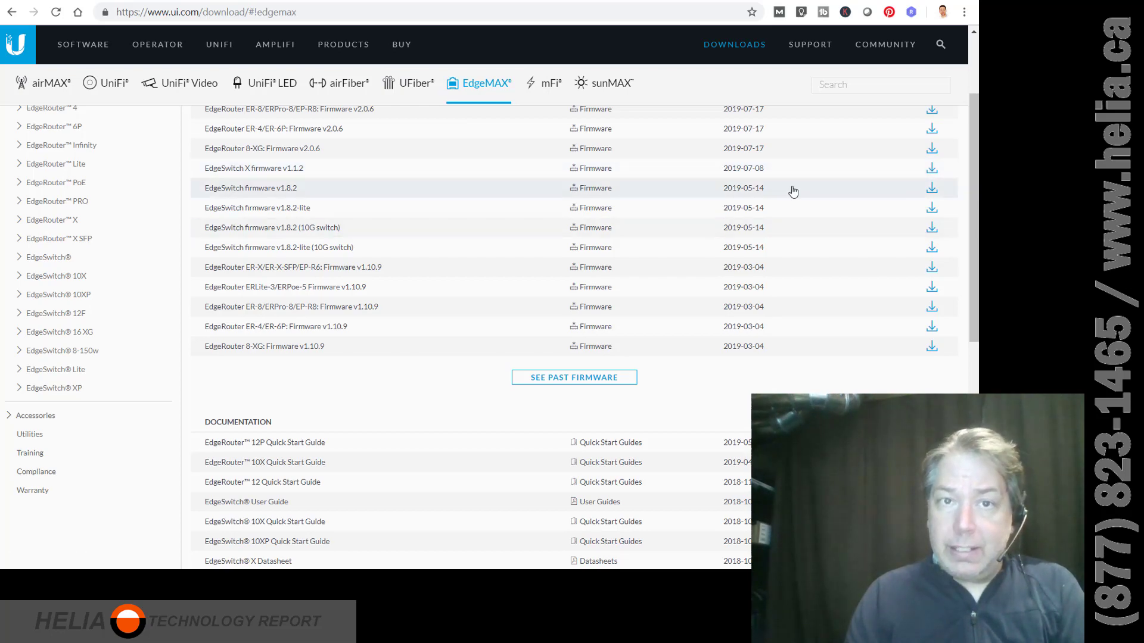
# Download the ERLite-3/ERPoe-5 firmware v2.0.6, accepting the licence agreement.
pyautogui.moveTo(976, 255); pyautogui.dragTo(976, 220)
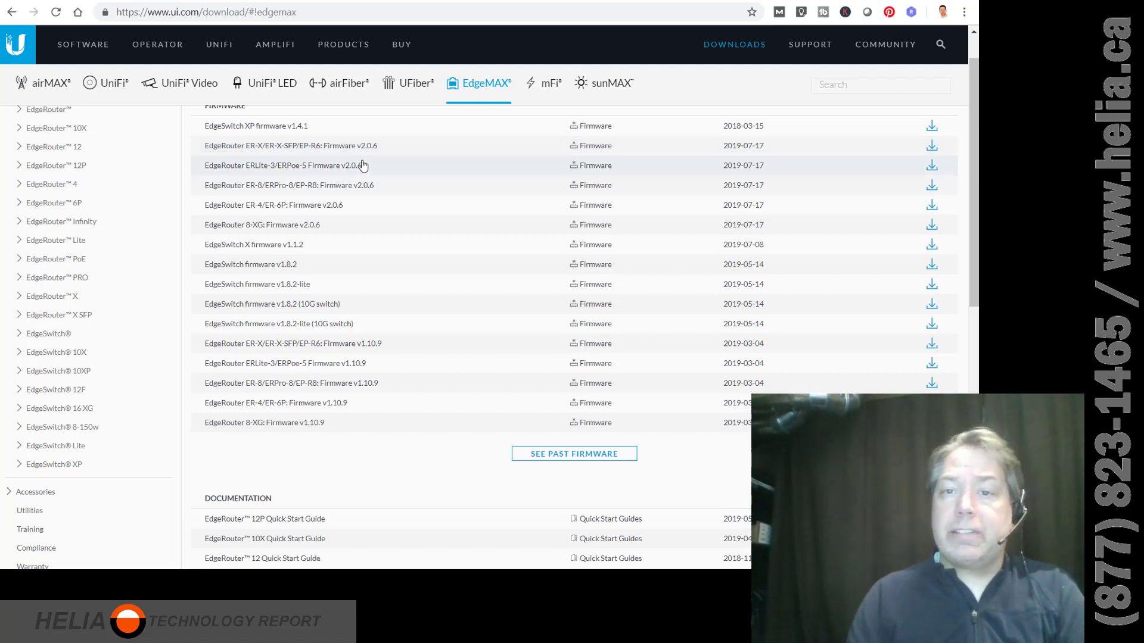
pyautogui.click(932, 170)
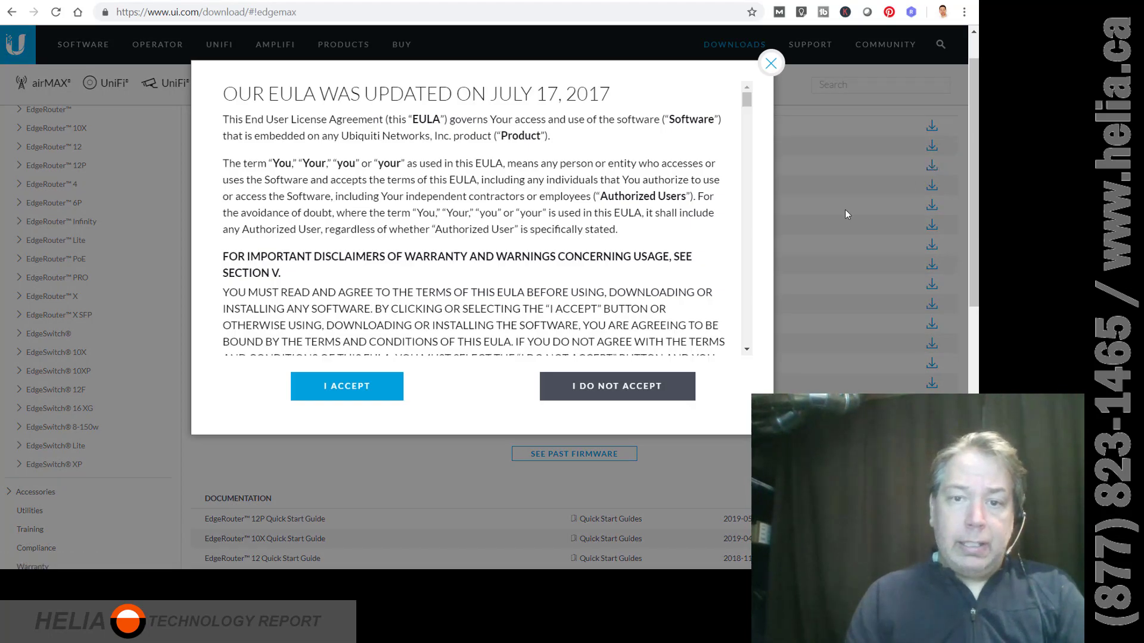
pyautogui.click(344, 382)
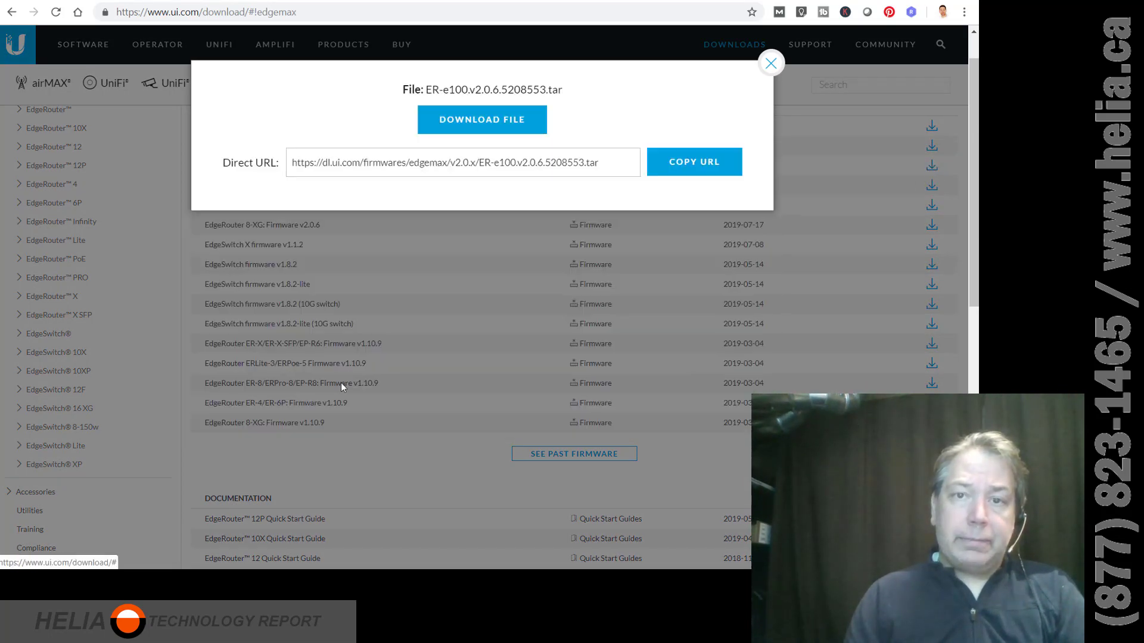
pyautogui.click(490, 124)
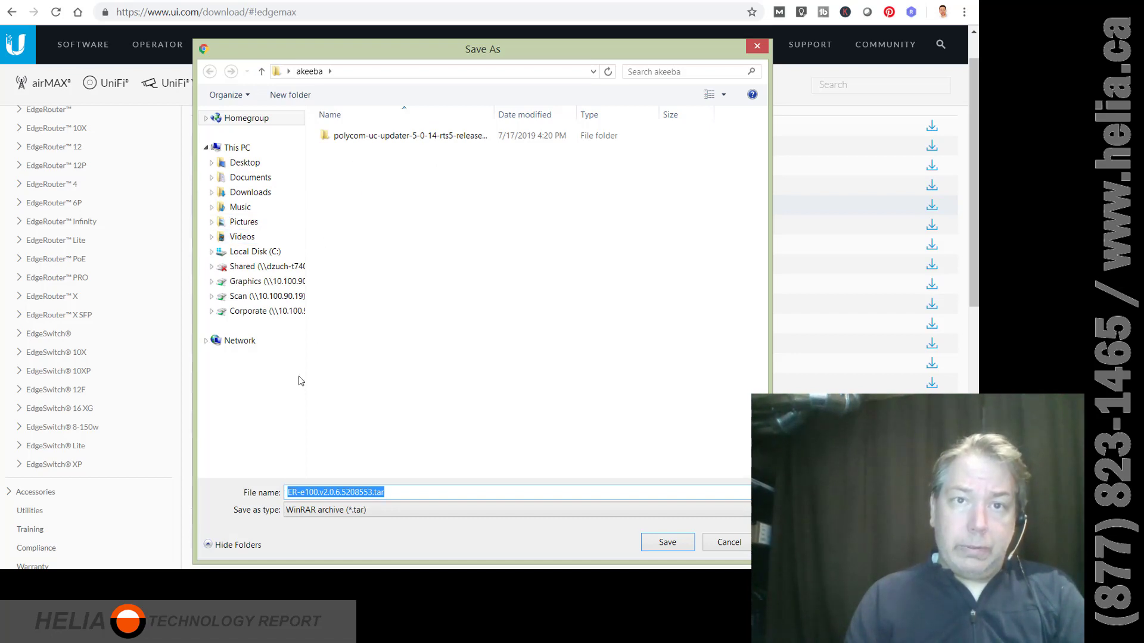
# Save ER-e100.v2.0.6.5208553.tar into a newly created EdgeRouter folder.
pyautogui.click(301, 96)
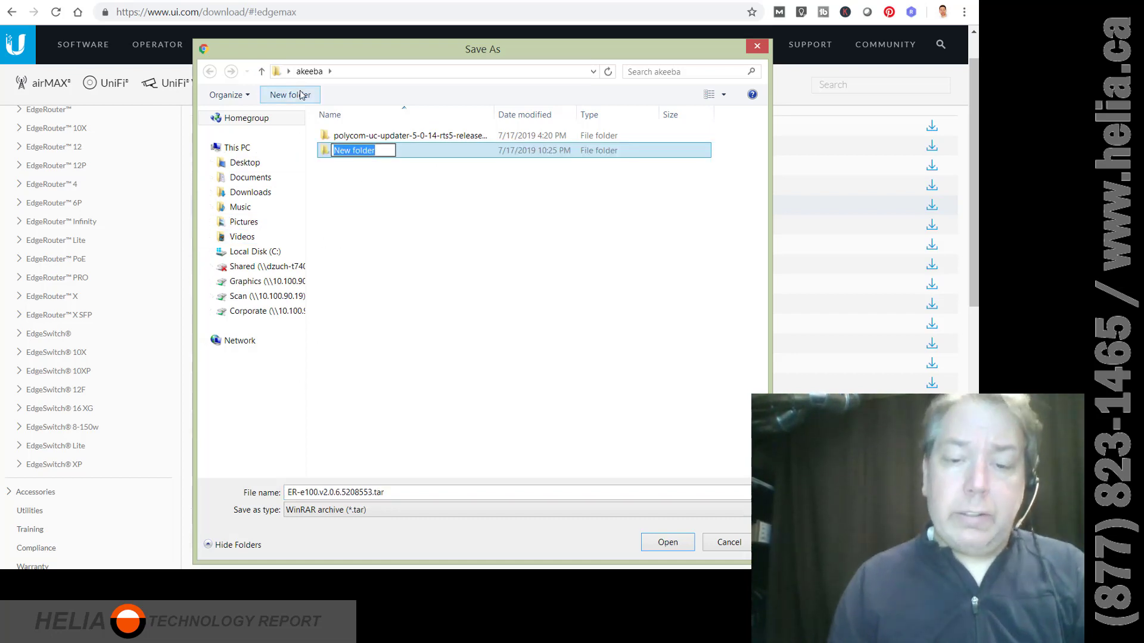
pyautogui.write('EdgeRouter')
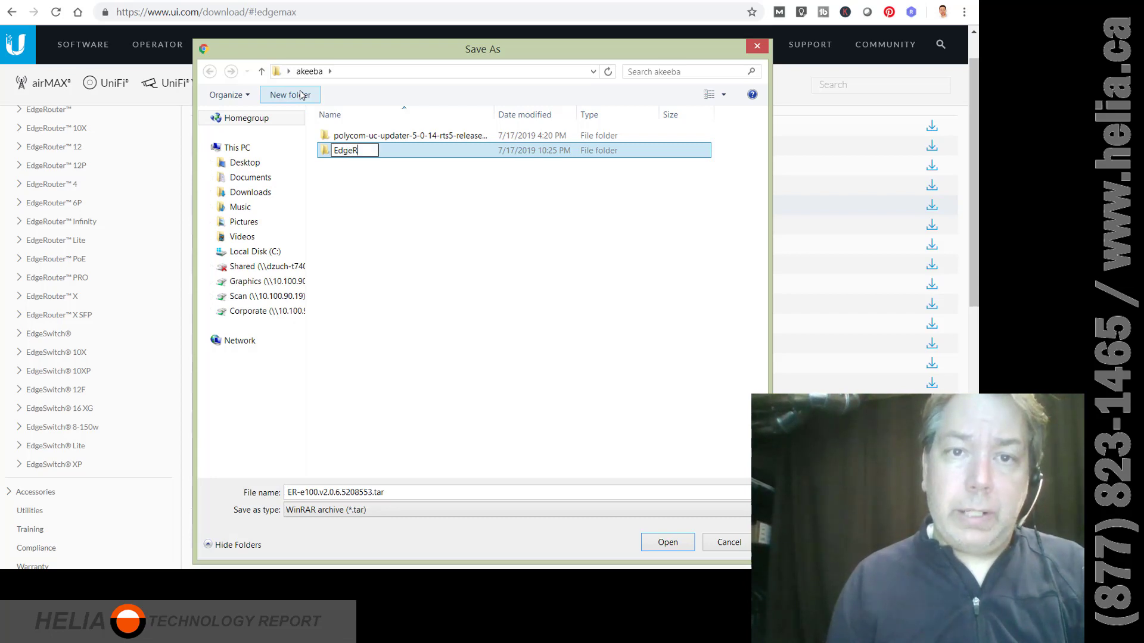
pyautogui.click(419, 250)
pyautogui.doubleClick(363, 137)
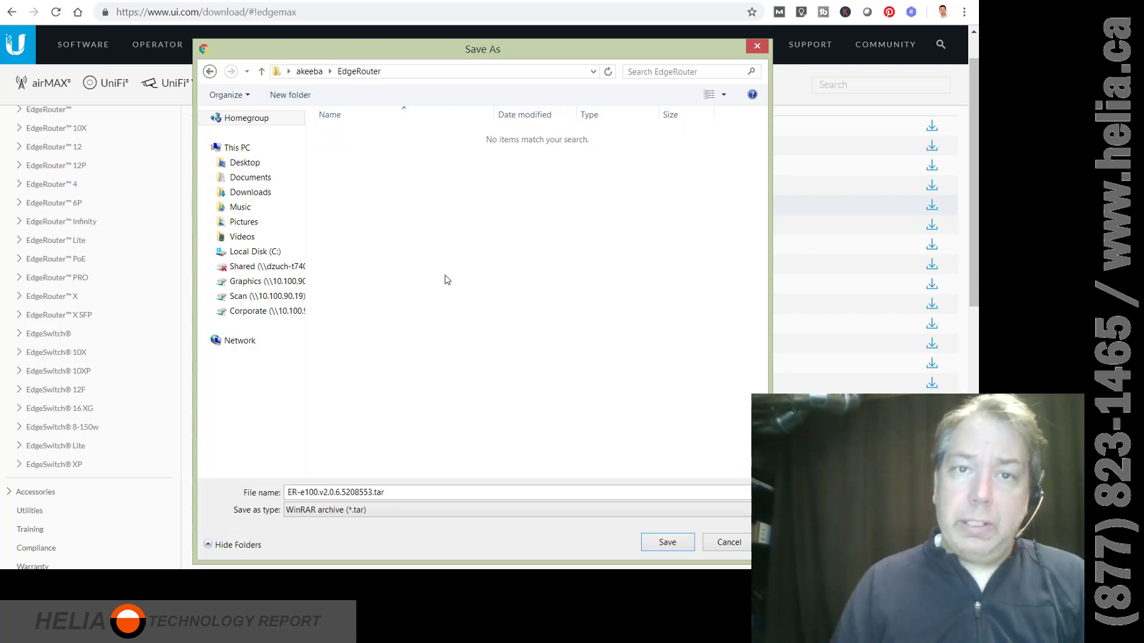
pyautogui.click(441, 72)
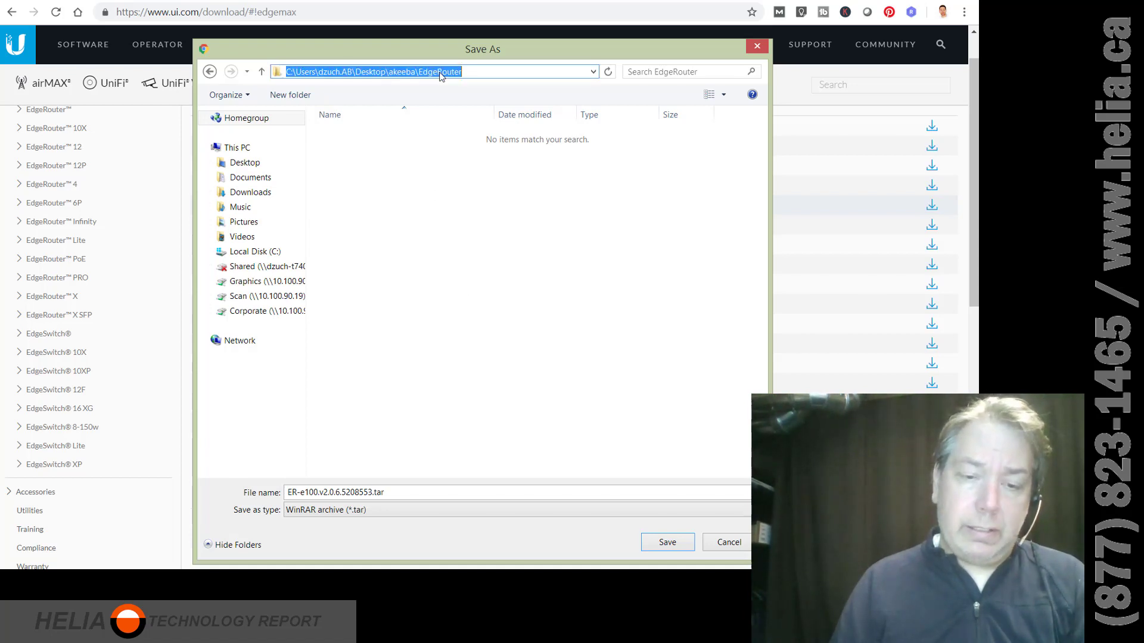
pyautogui.click(525, 325)
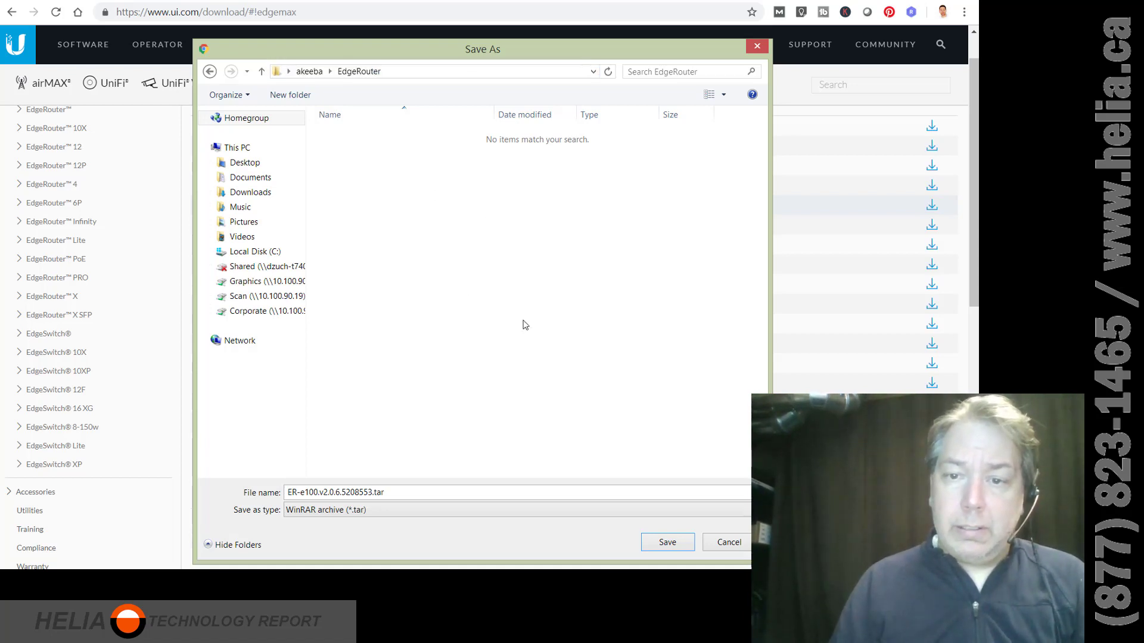
pyautogui.click(664, 540)
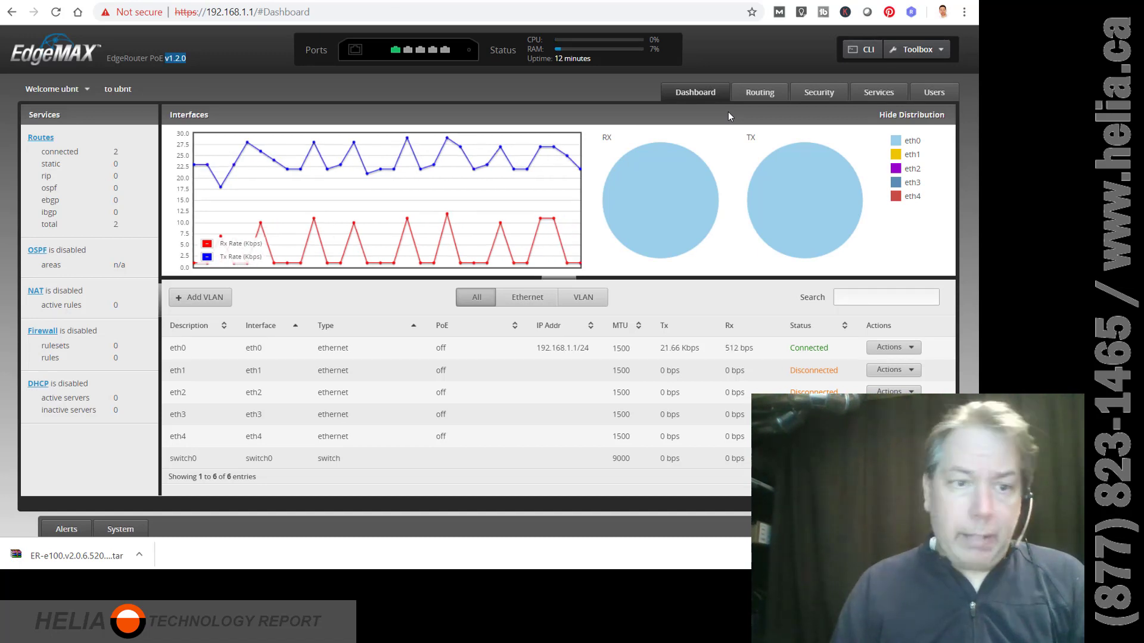
# Upload ER-e100.v2.0.6.5208553.tar from the EdgeRouter folder under System's Upgrade System Image.
pyautogui.click(121, 530)
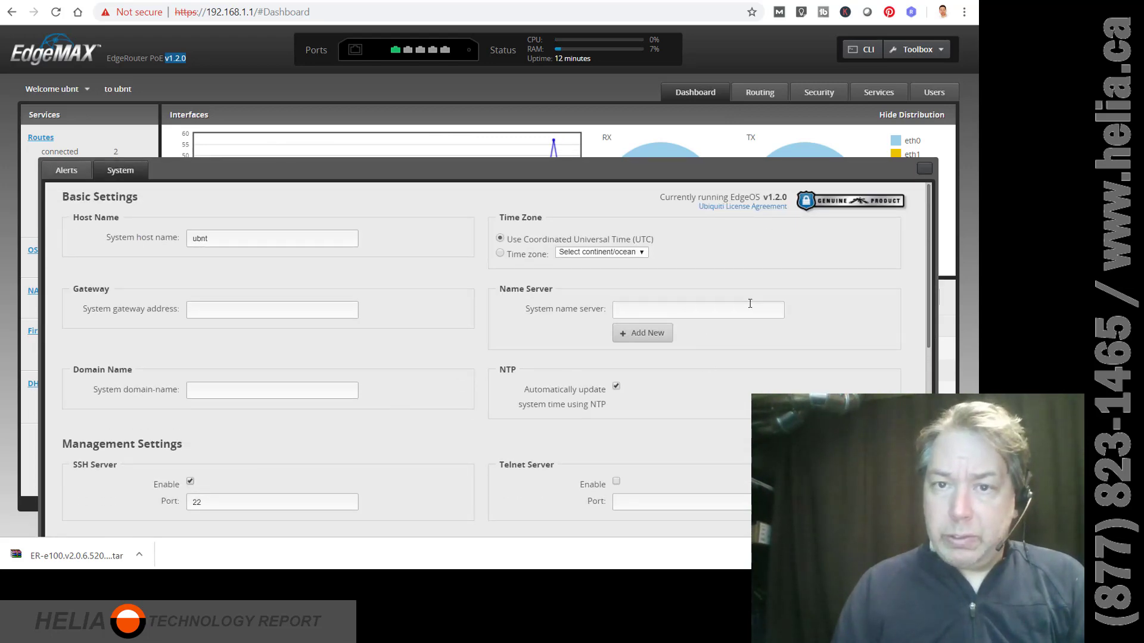
pyautogui.moveTo(930, 198); pyautogui.dragTo(926, 388)
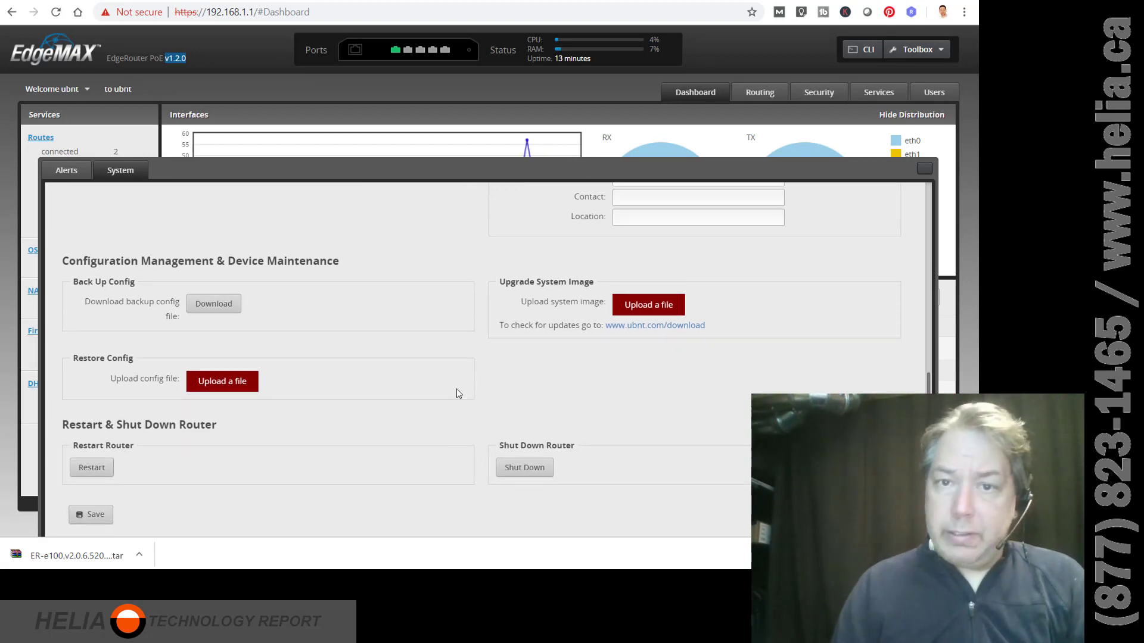
pyautogui.click(642, 309)
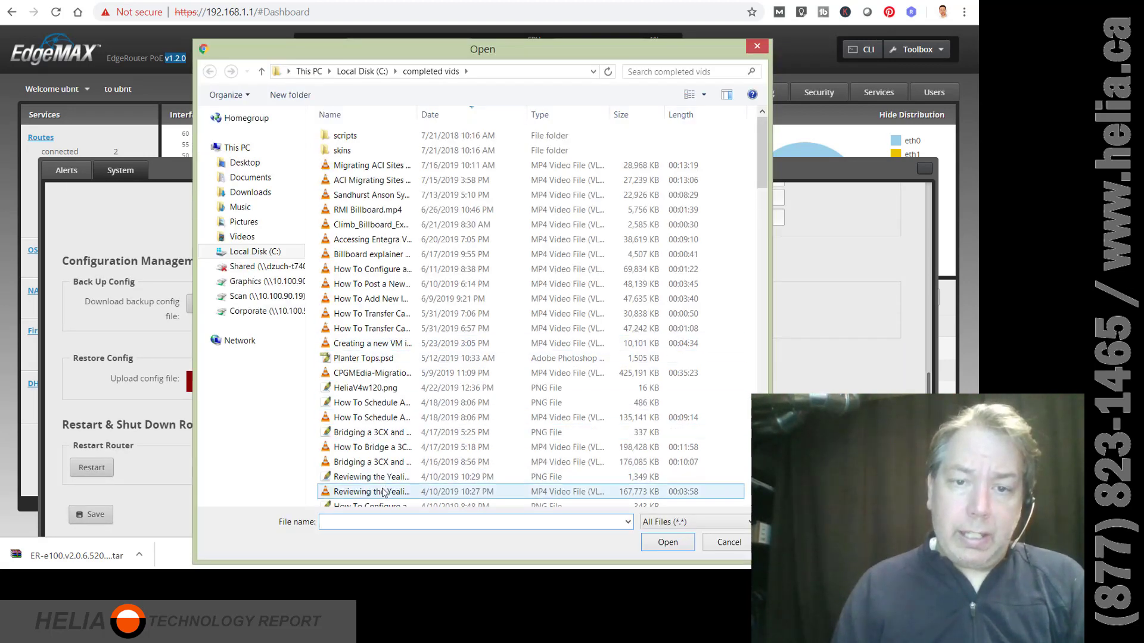
pyautogui.hotkey('ctrl', 'v')
pyautogui.press('Return')
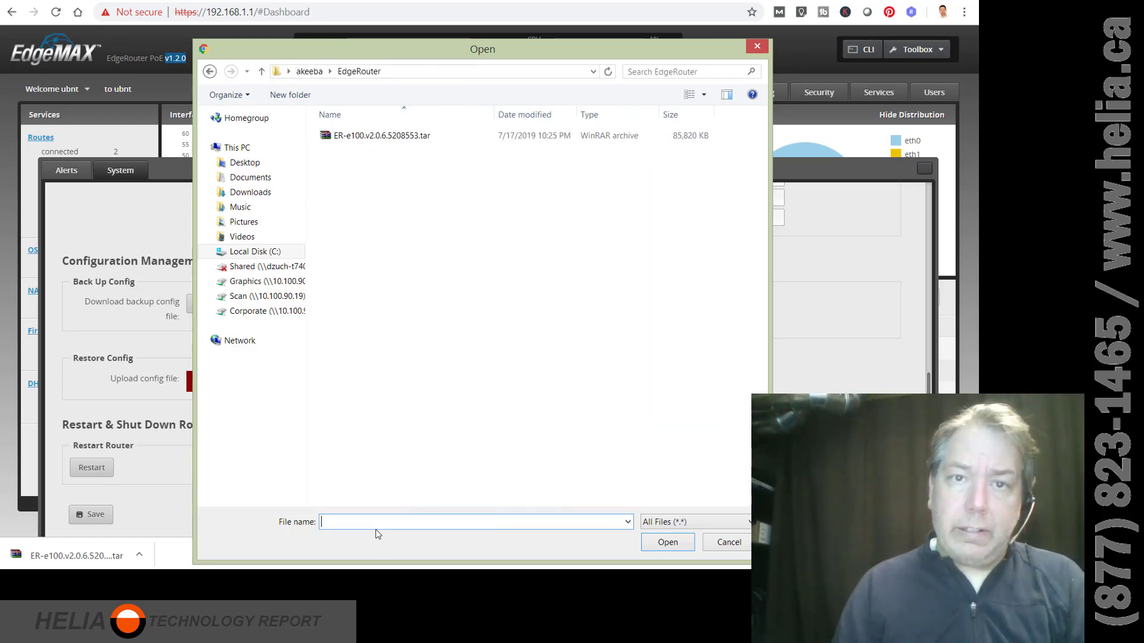
pyautogui.doubleClick(368, 137)
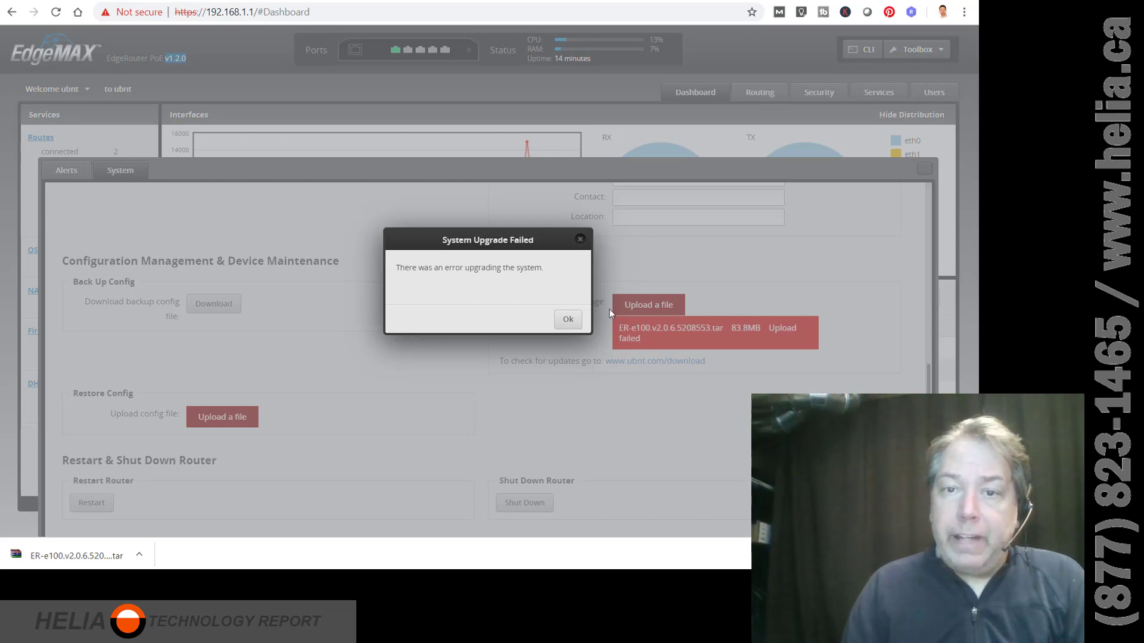
# Dismiss the System Upgrade Failed error.
pyautogui.click(565, 320)
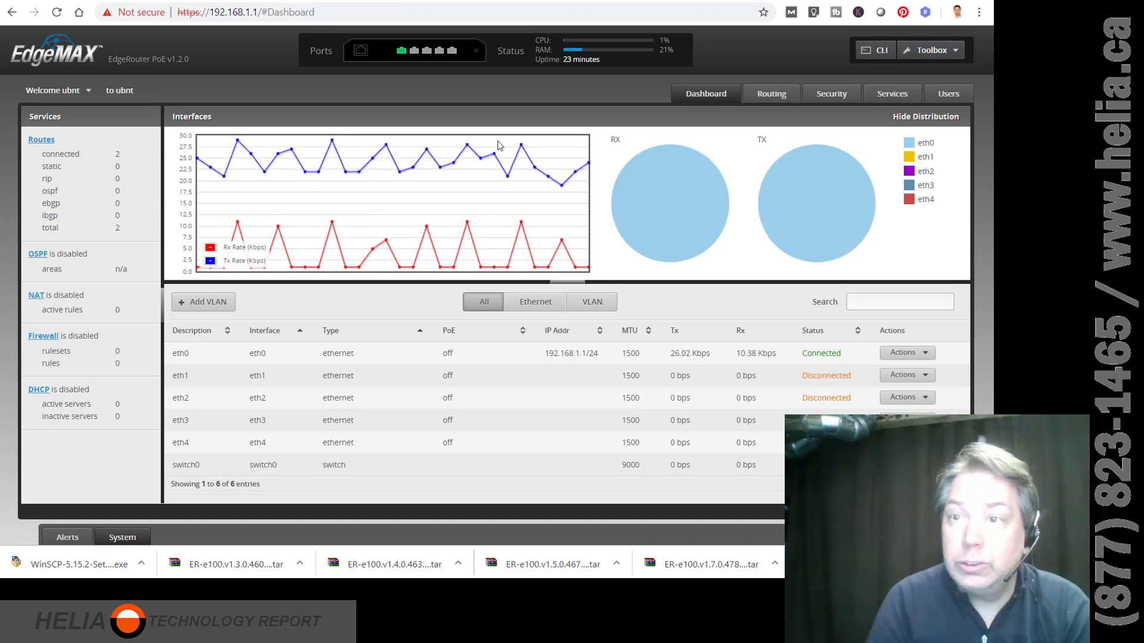
# Reconnect the CLI, log in with the default credentials, and run pwd to confirm /home/ubnt.
pyautogui.click(875, 55)
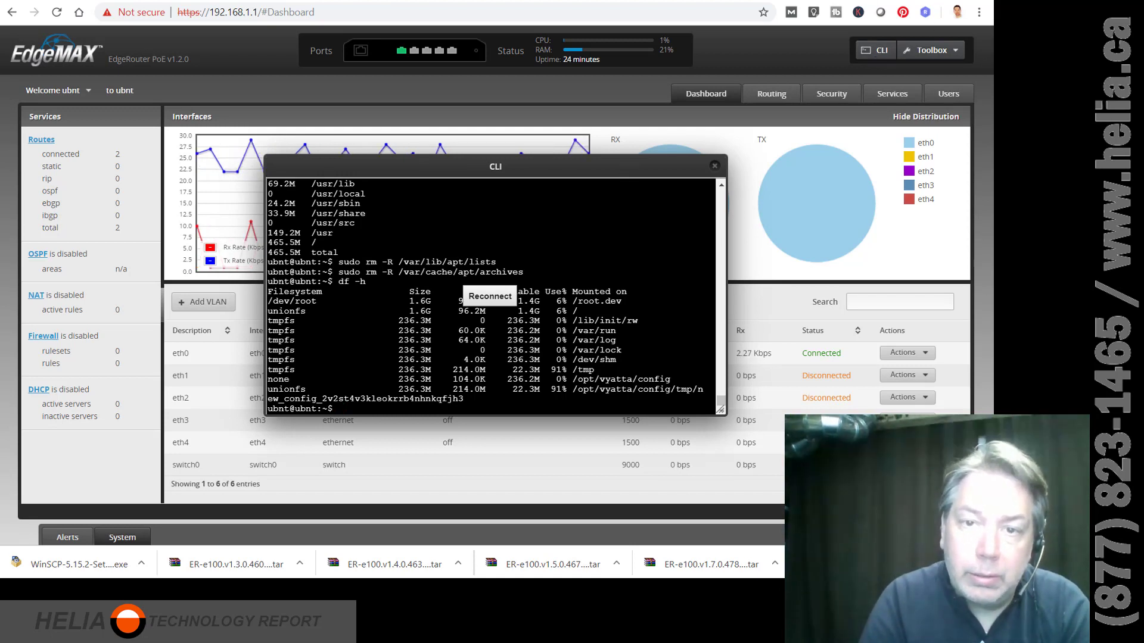
pyautogui.click(489, 296)
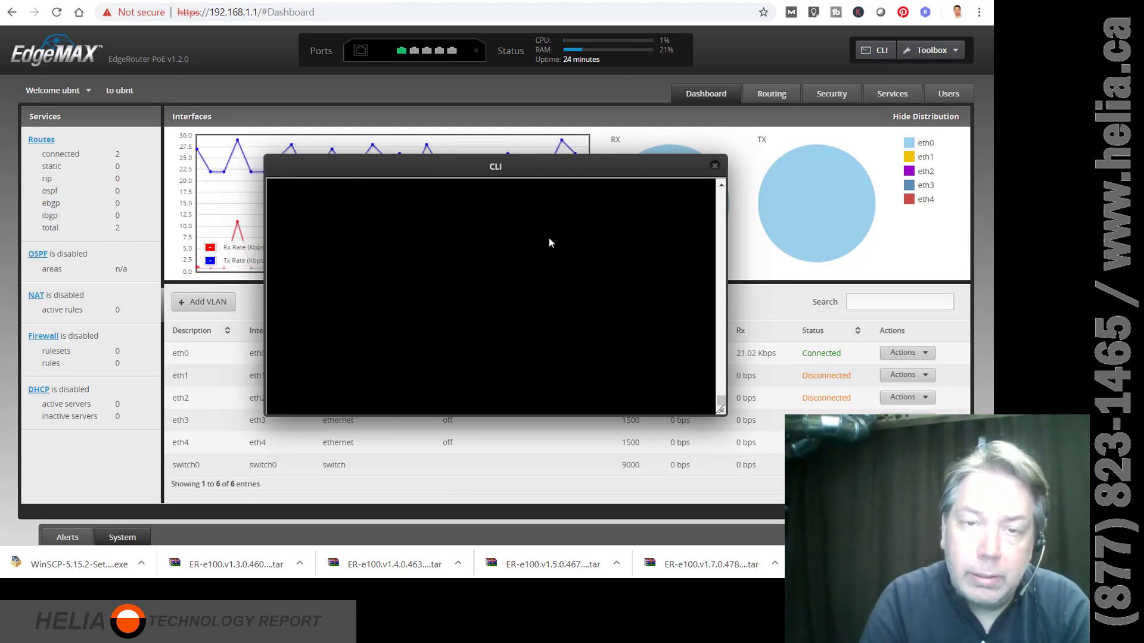
pyautogui.write('ubnt')
pyautogui.press('Return')
pyautogui.write('ubnt')
pyautogui.press('Return')
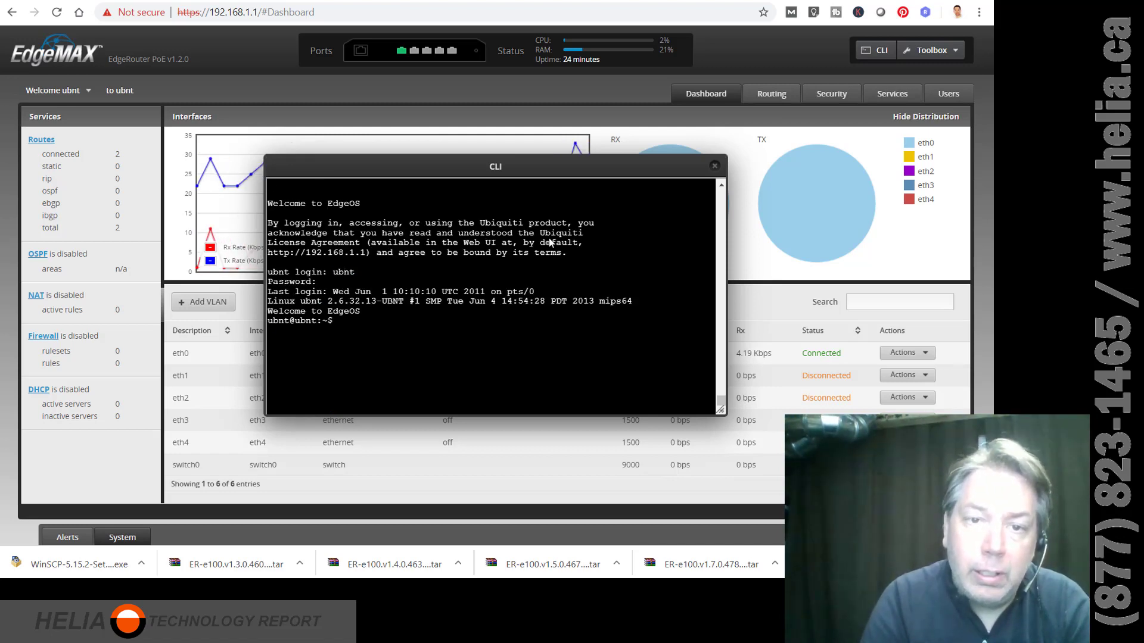
pyautogui.write('pwd')
pyautogui.press('Return')
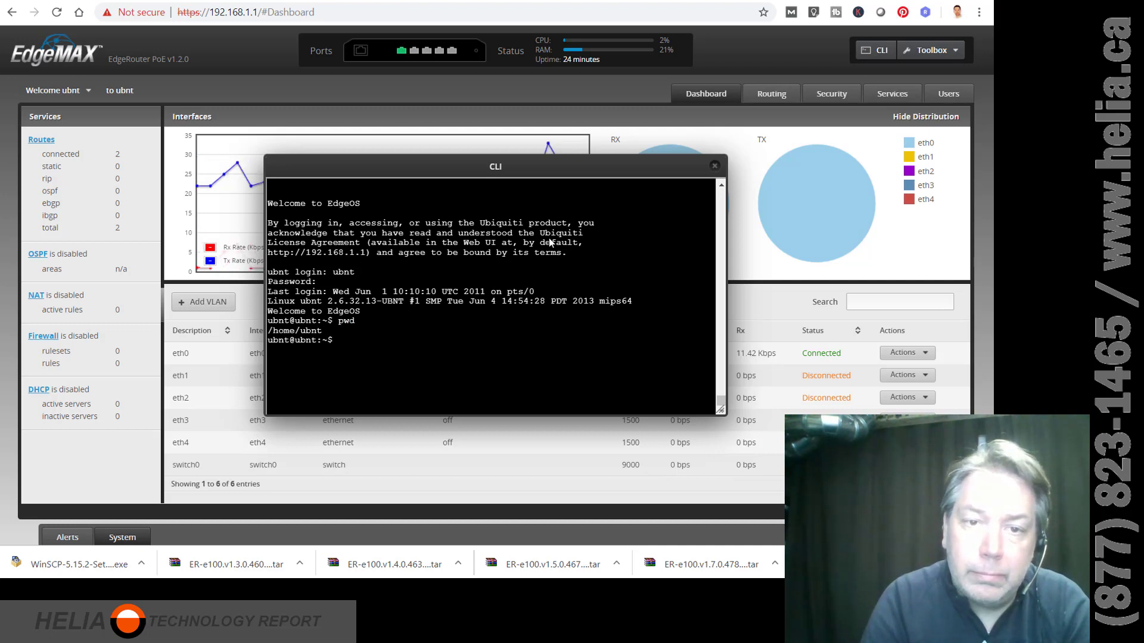
# List /home/ubnt, then enter 'add system image /home/ubnt/ER-e100.v2.0.6.5208553.tar' at the prompt.
pyautogui.write('ls')
pyautogui.press('Return')
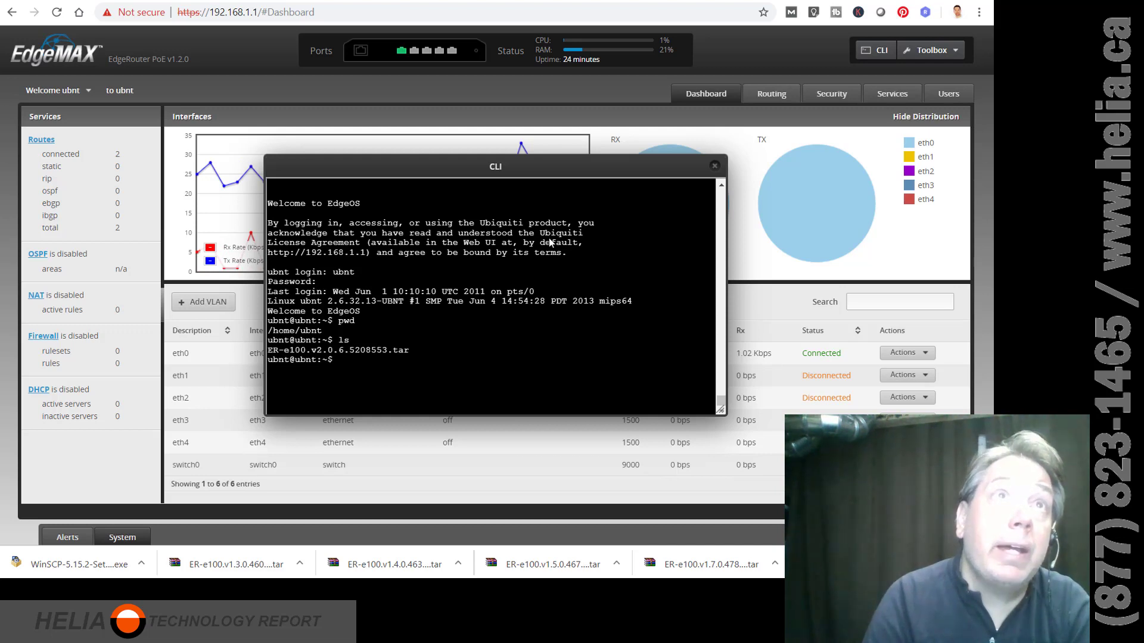
pyautogui.write('add system')
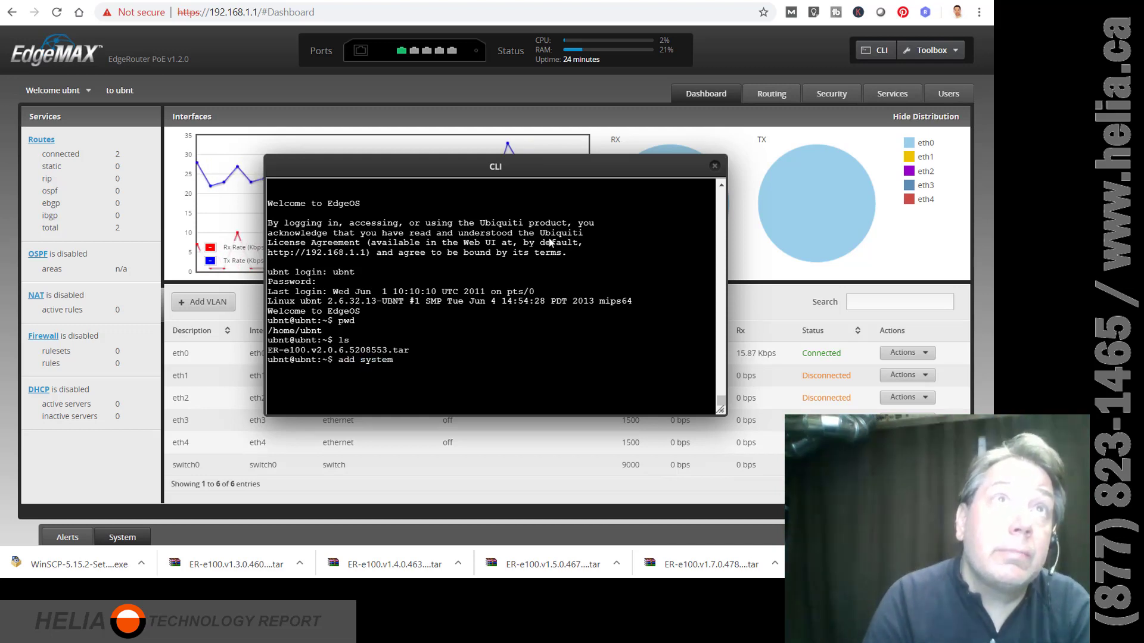
pyautogui.write(' image ')
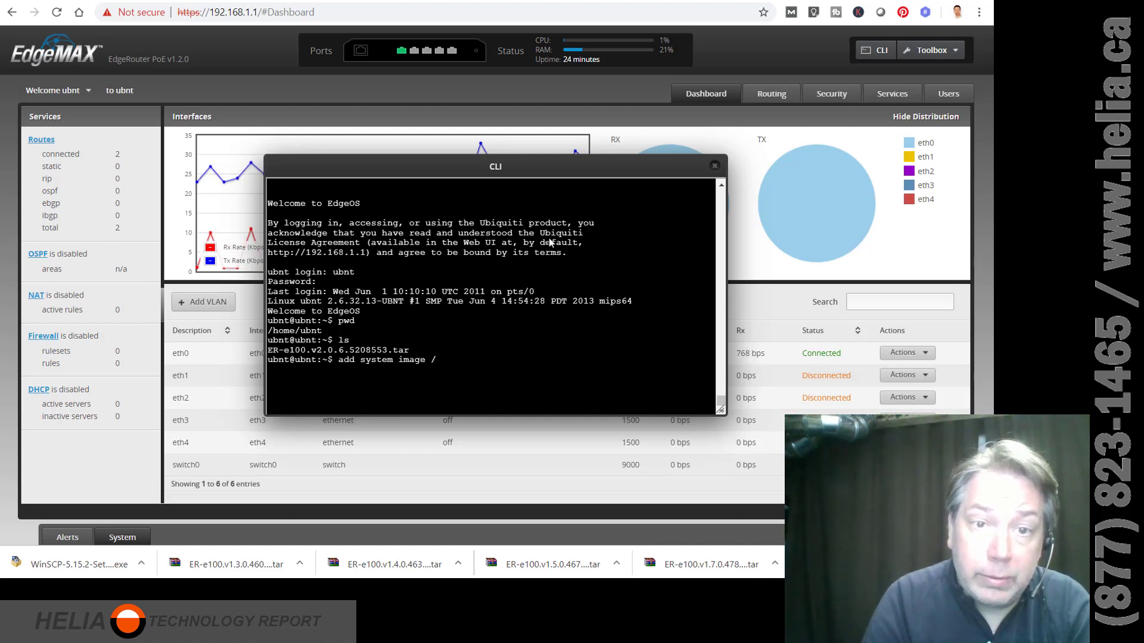
pyautogui.write('/home/ubnt/ER-')
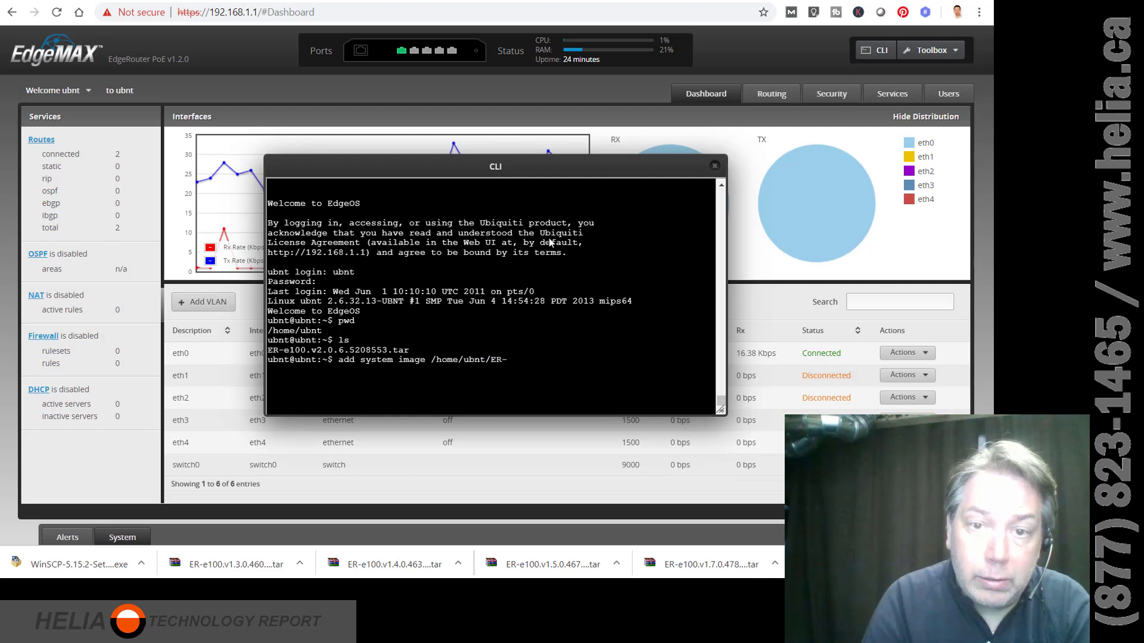
pyautogui.write('e100.v2.0')
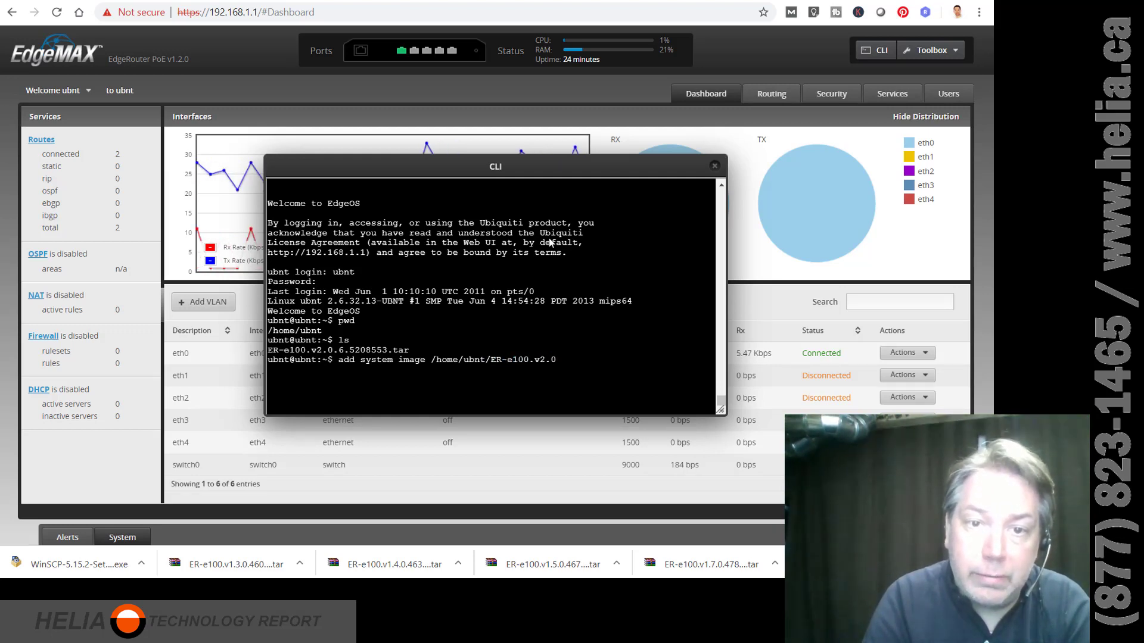
pyautogui.write('.6.52')
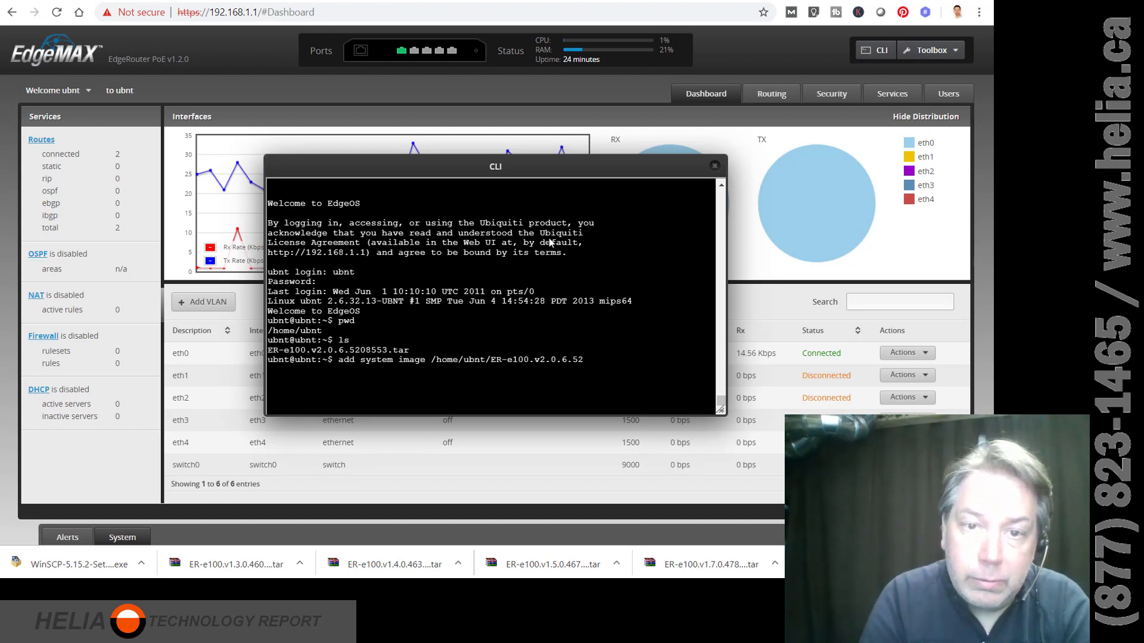
pyautogui.write('08553.tar')
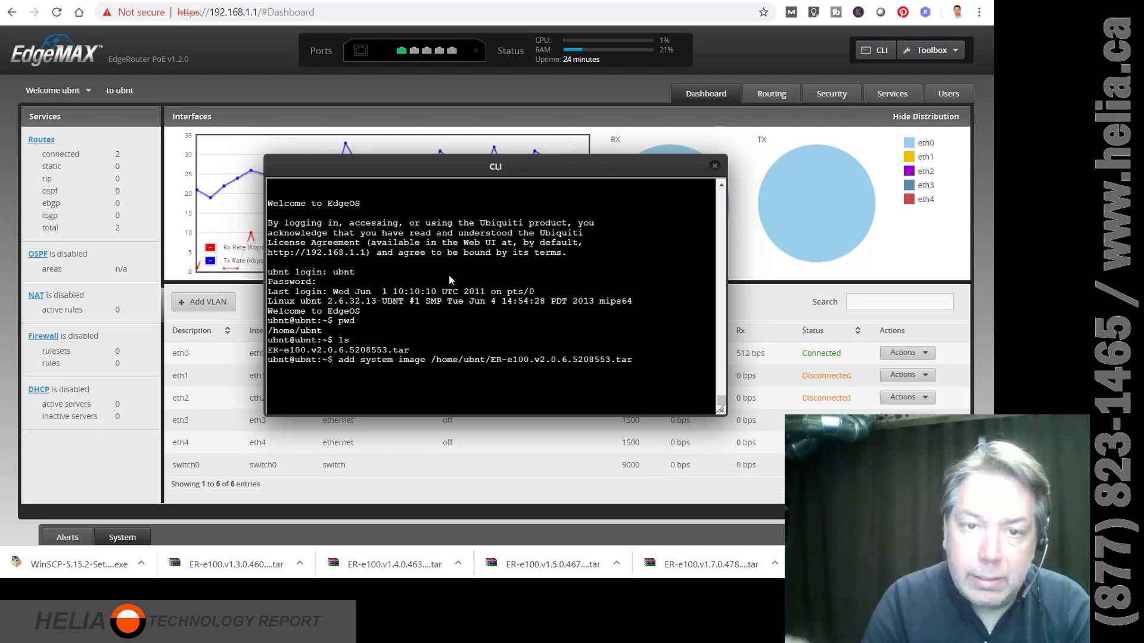
# Install the v2.0.6 firmware image and issue the reboot command.
pyautogui.press('Return')
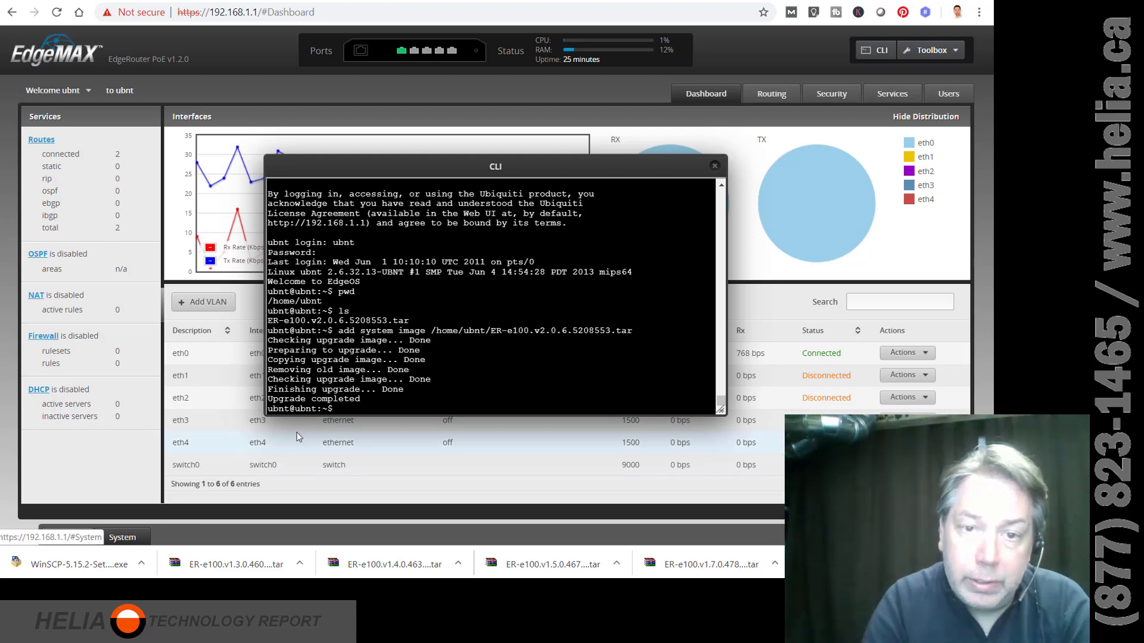
pyautogui.write('reboot')
pyautogui.press('Return')
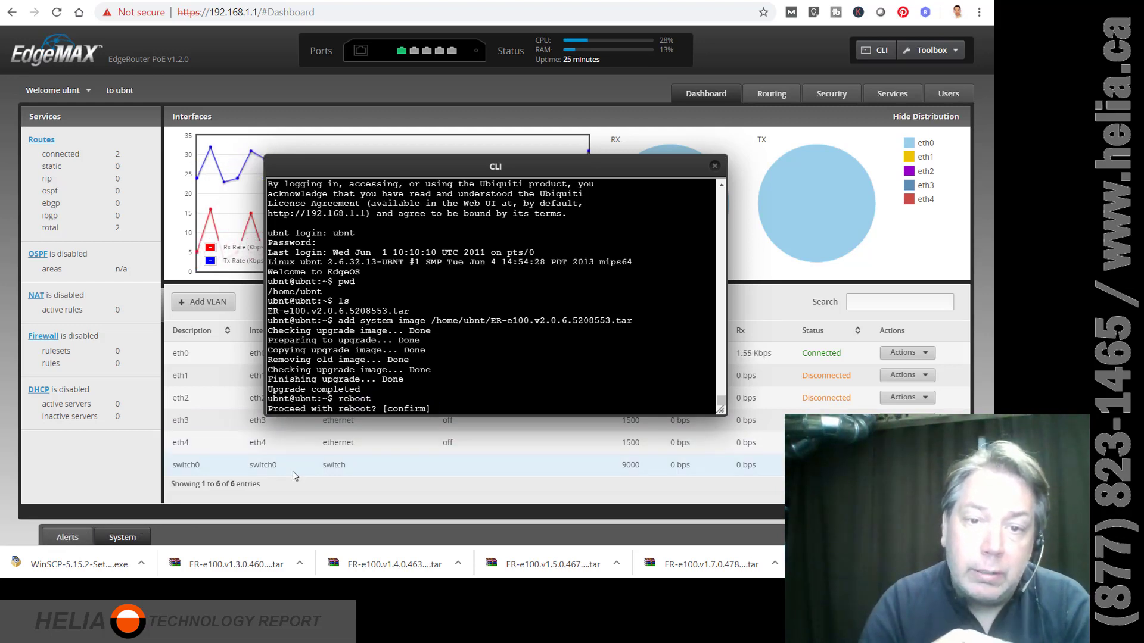
# Rerun reboot, confirm with y, and prepare 'ping 192.168.1.1' in Command Prompt.
pyautogui.write('con')
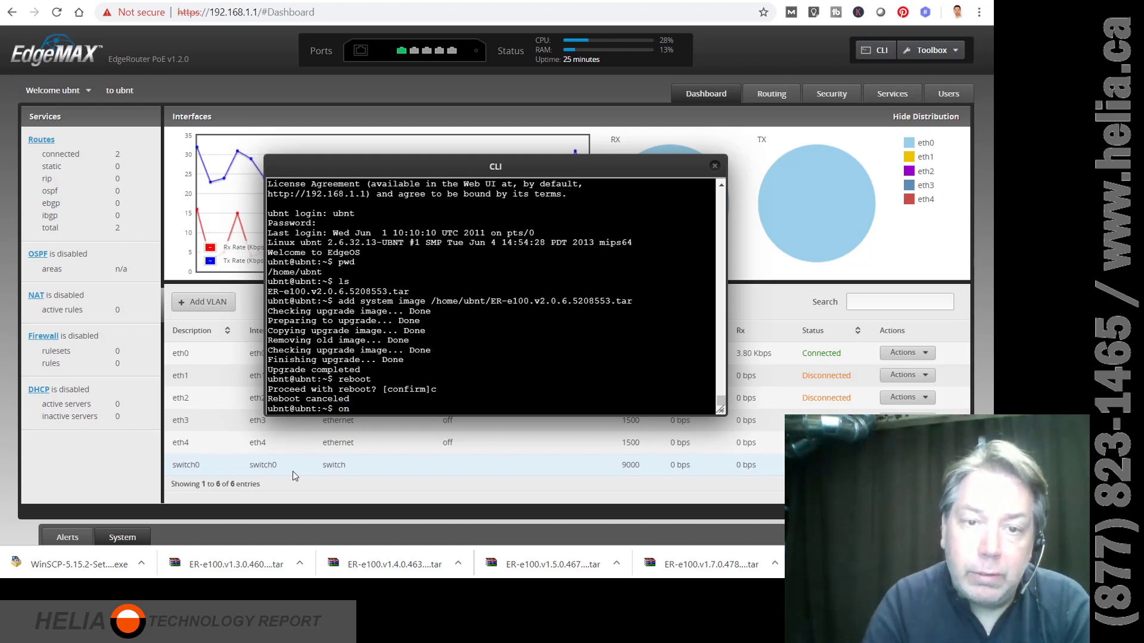
pyautogui.press('Up')
pyautogui.press('Return')
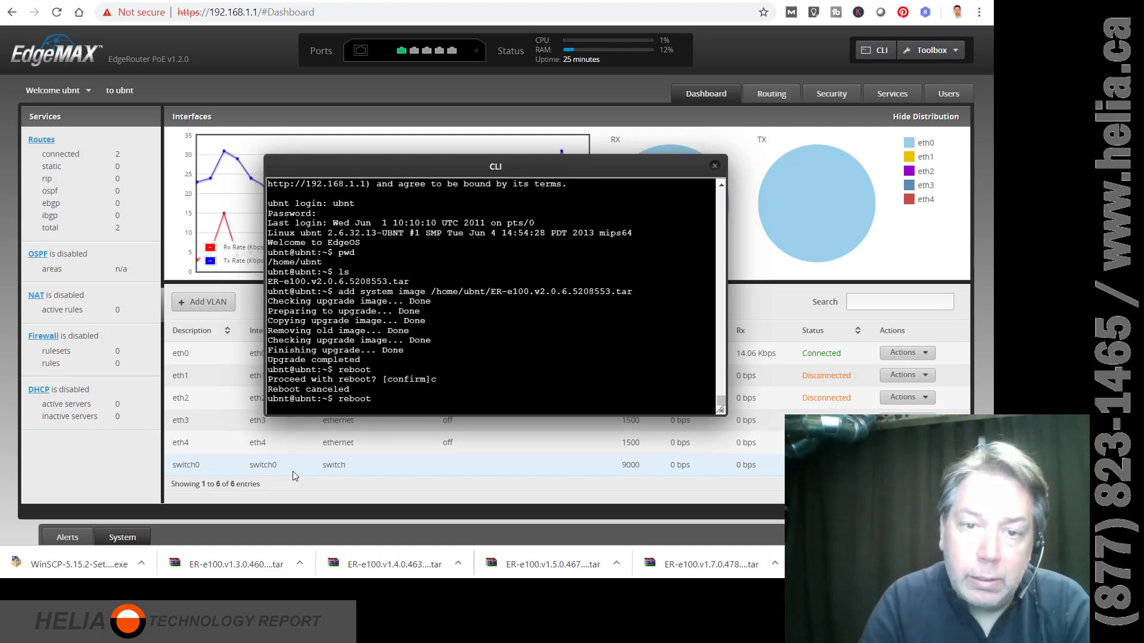
pyautogui.write('y')
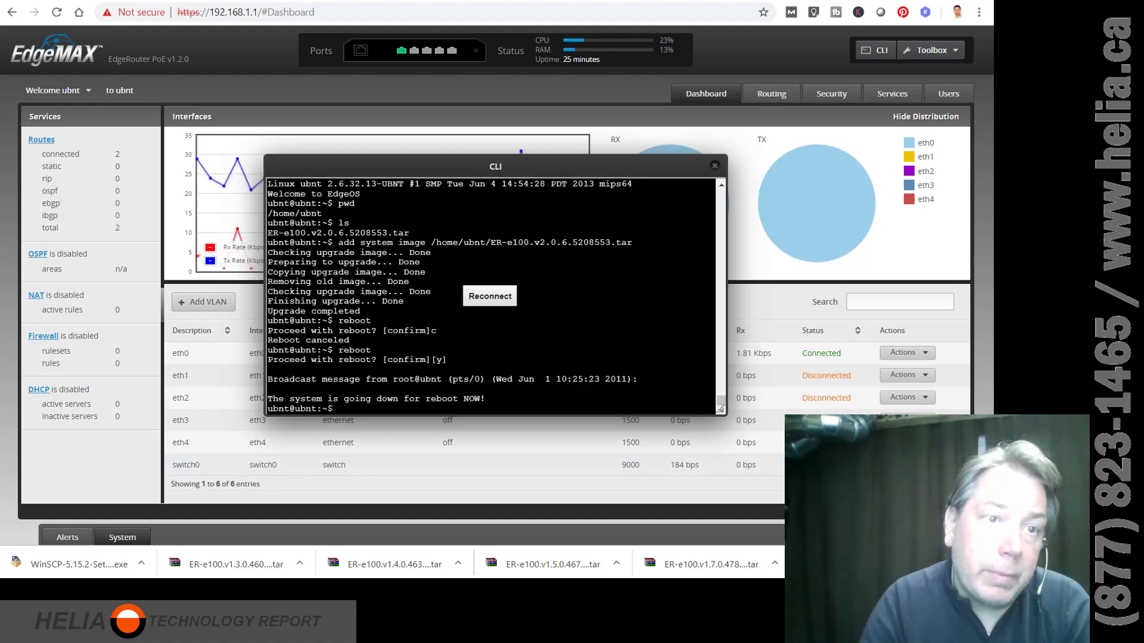
pyautogui.hotkey('alt', 'Tab')
pyautogui.write('ping 192.168.1')
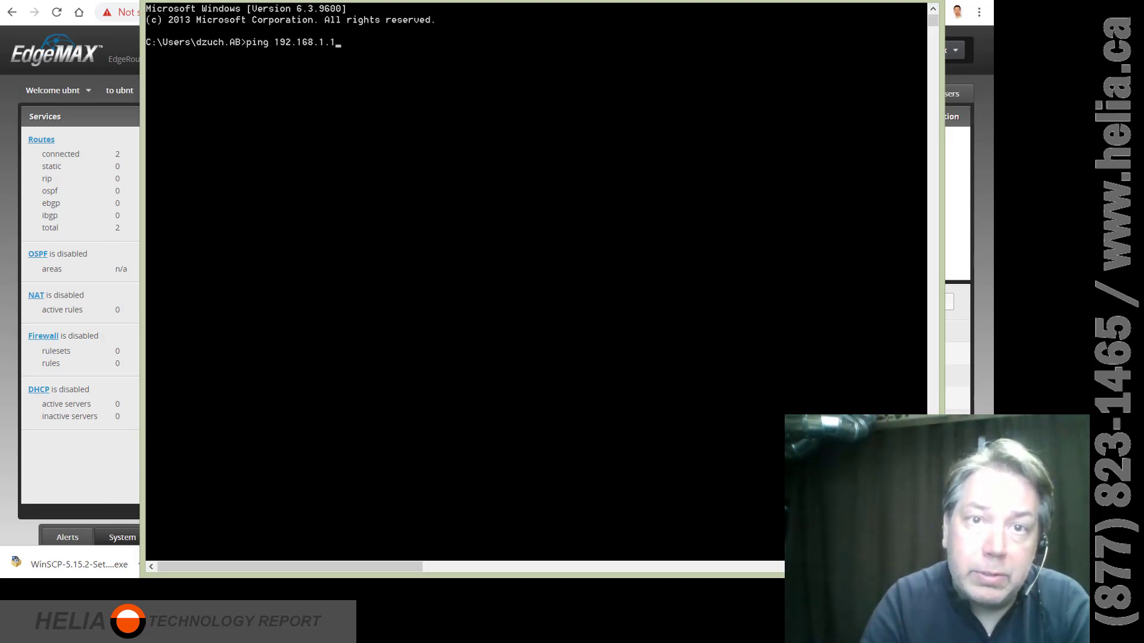
pyautogui.write('.1')
# Ping 192.168.1.1 continuously until the rebooted router replies, then return to the router page.
pyautogui.press('Return')
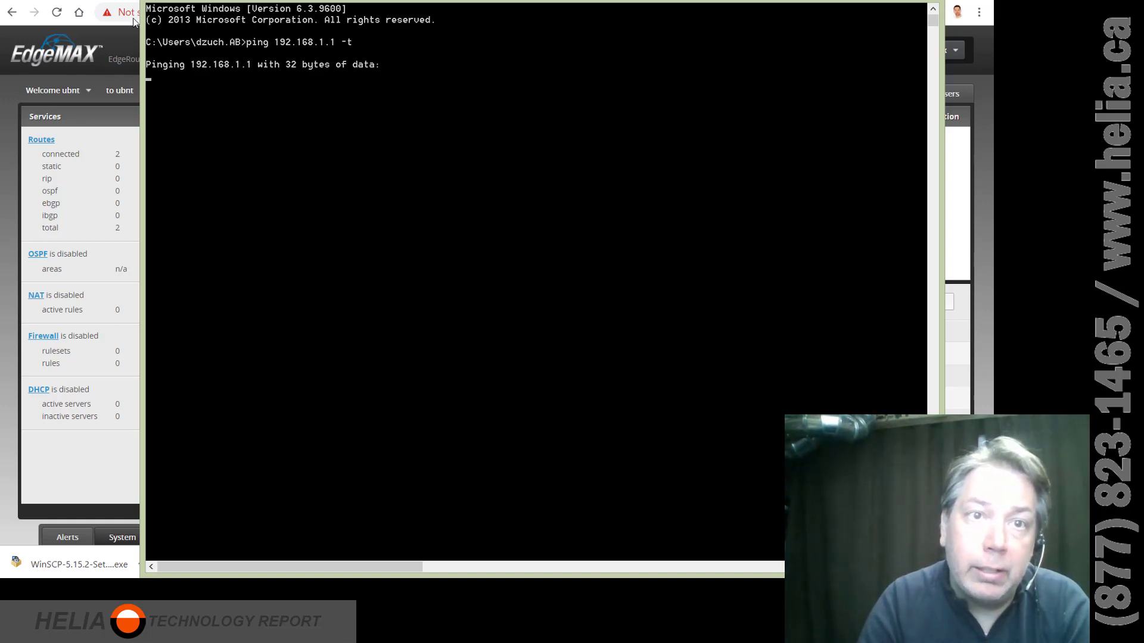
pyautogui.moveTo(142, 3); pyautogui.dragTo(502, 367)
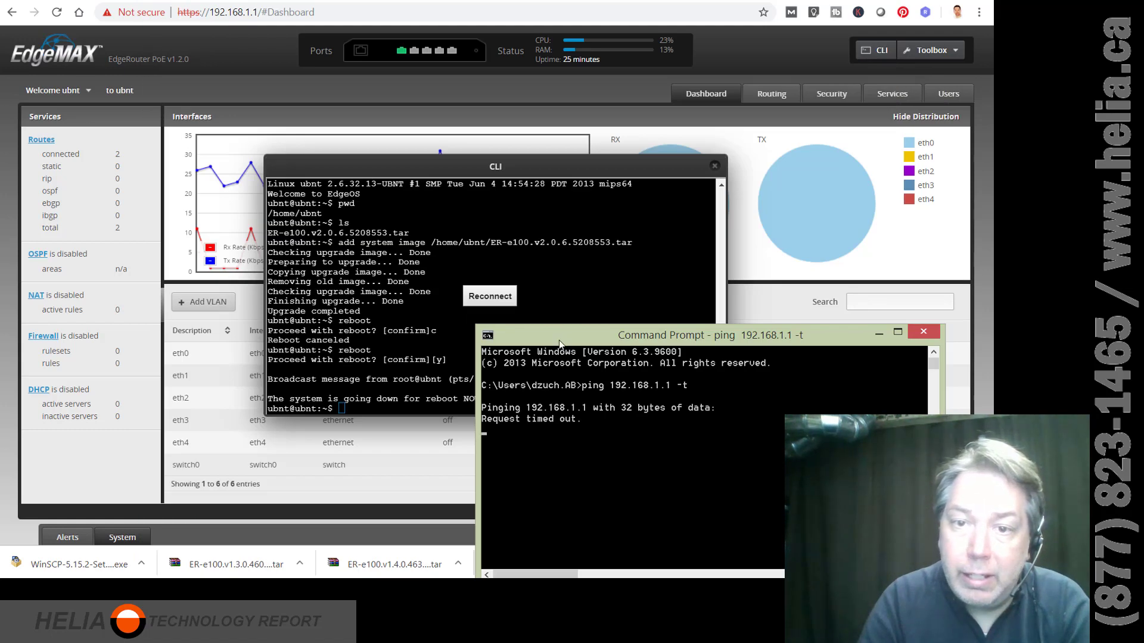
pyautogui.moveTo(558, 340); pyautogui.dragTo(484, 56)
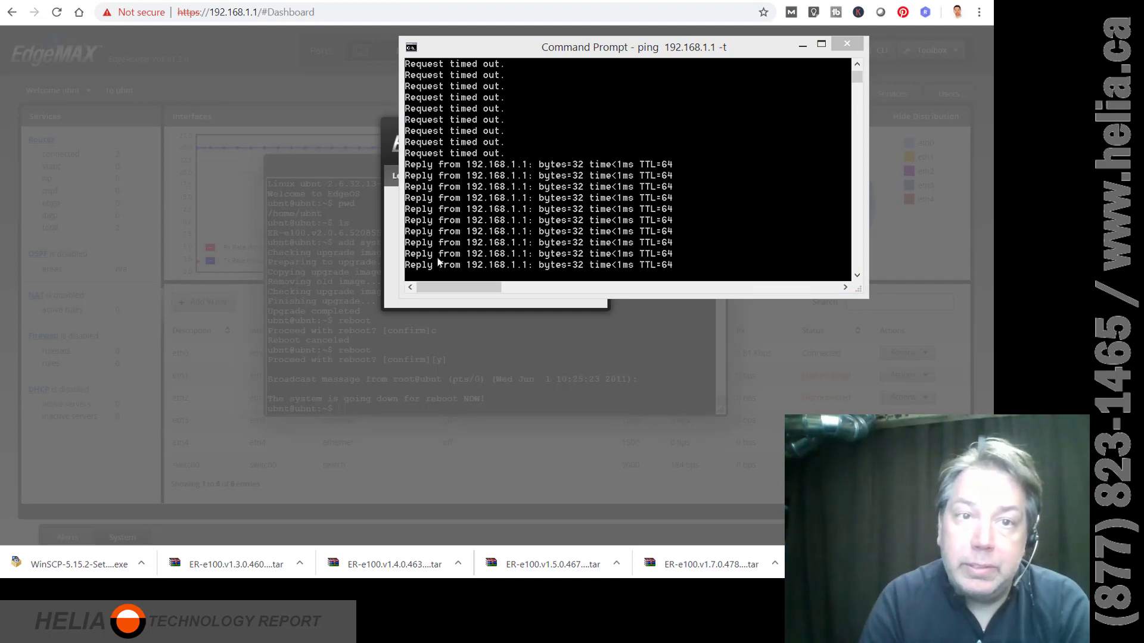
pyautogui.click(338, 291)
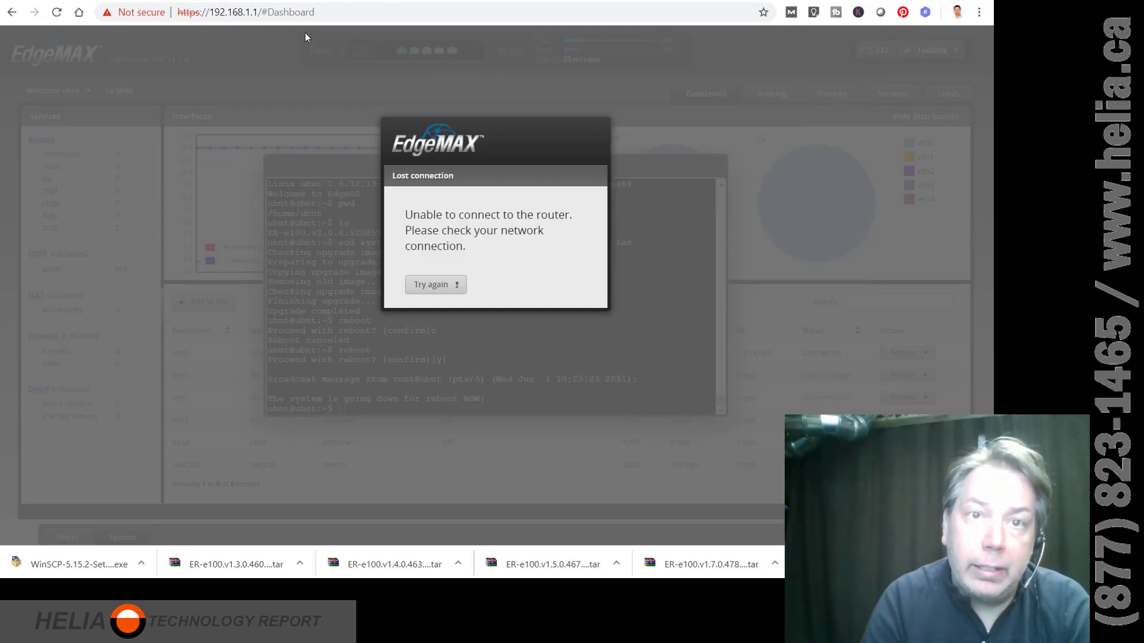
# Reload the router's address without #Dashboard and log in with the router's username and password.
pyautogui.moveTo(264, 9); pyautogui.dragTo(316, 12)
pyautogui.press('BackSpace')
pyautogui.press('Return')
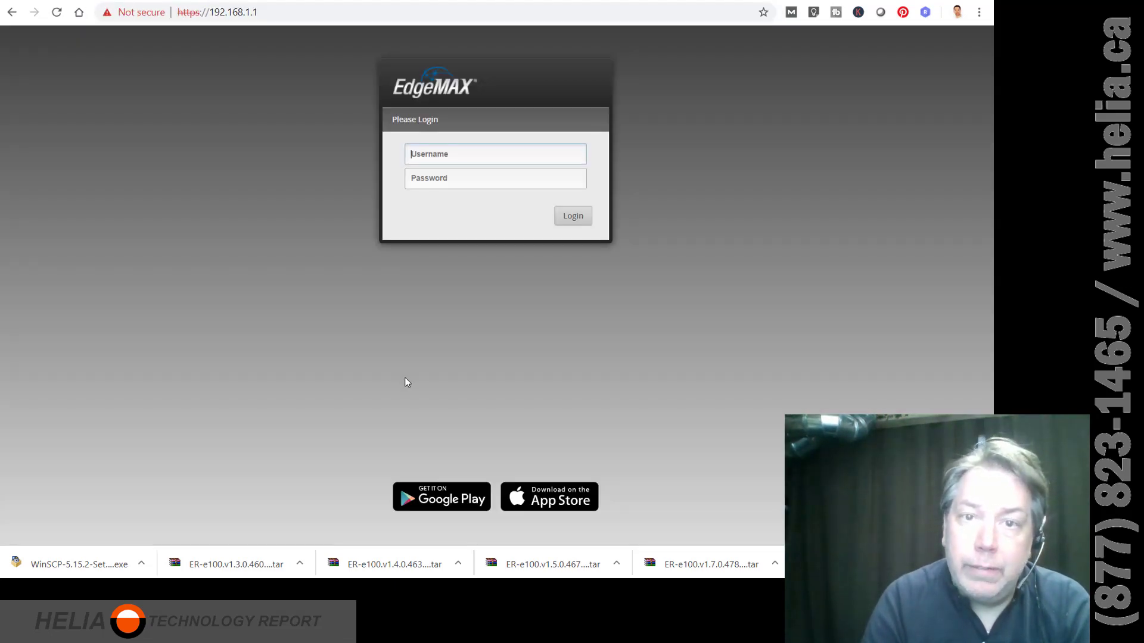
pyautogui.write('ubnt')
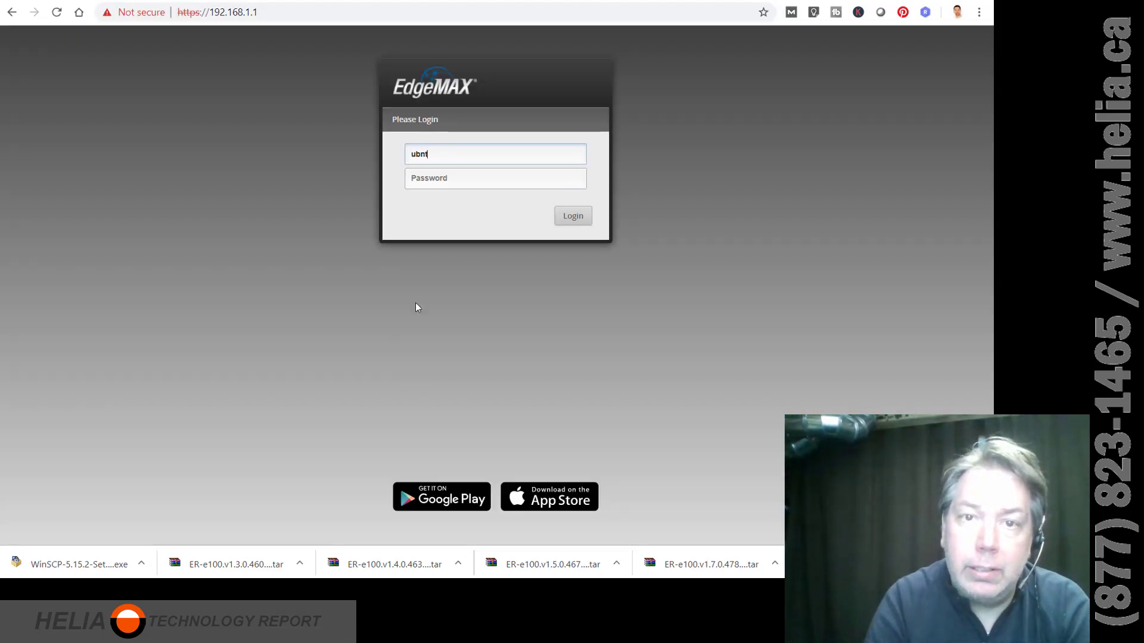
pyautogui.press('Tab')
pyautogui.write('ubnt')
pyautogui.press('Return')
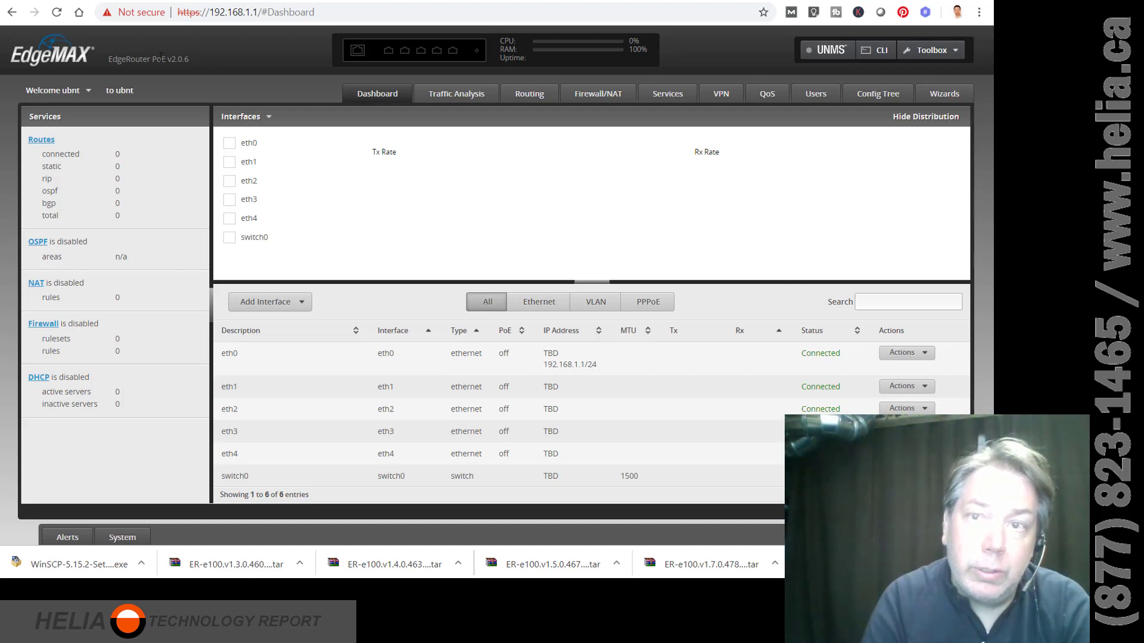
# Highlight the v2.0.6 version on the dashboard and go to the Wizards page.
pyautogui.moveTo(141, 59); pyautogui.dragTo(189, 59)
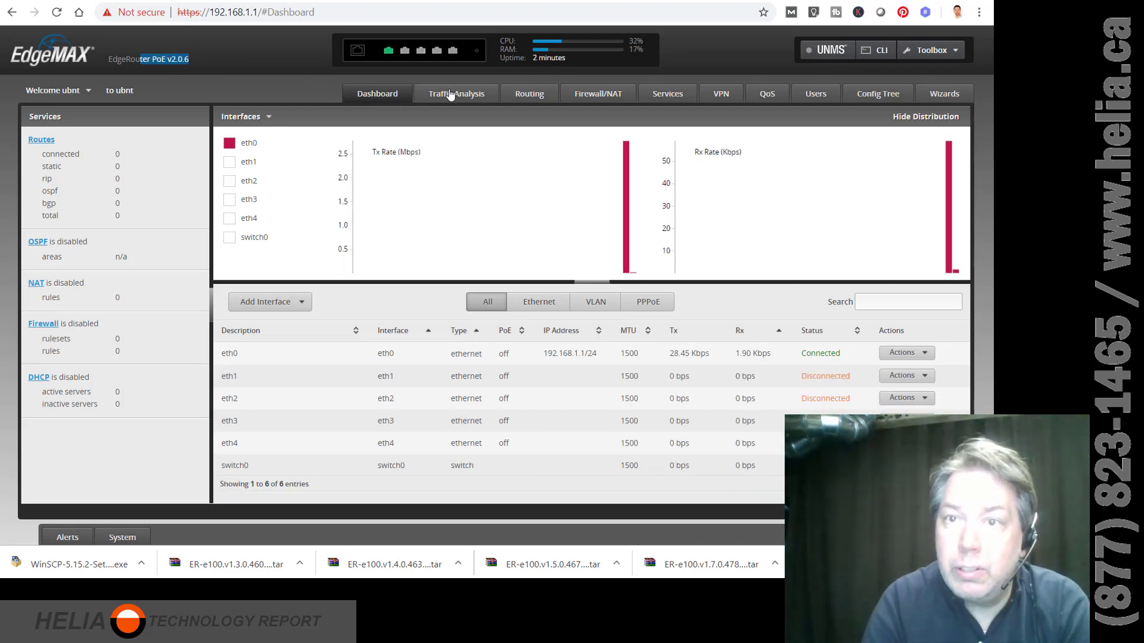
pyautogui.click(943, 95)
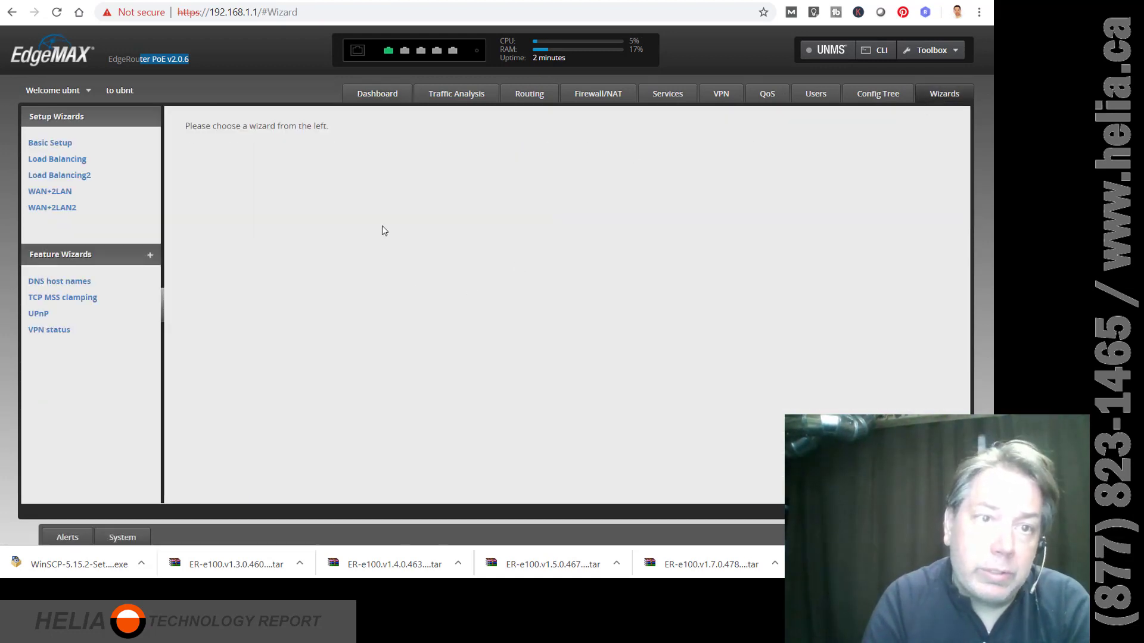